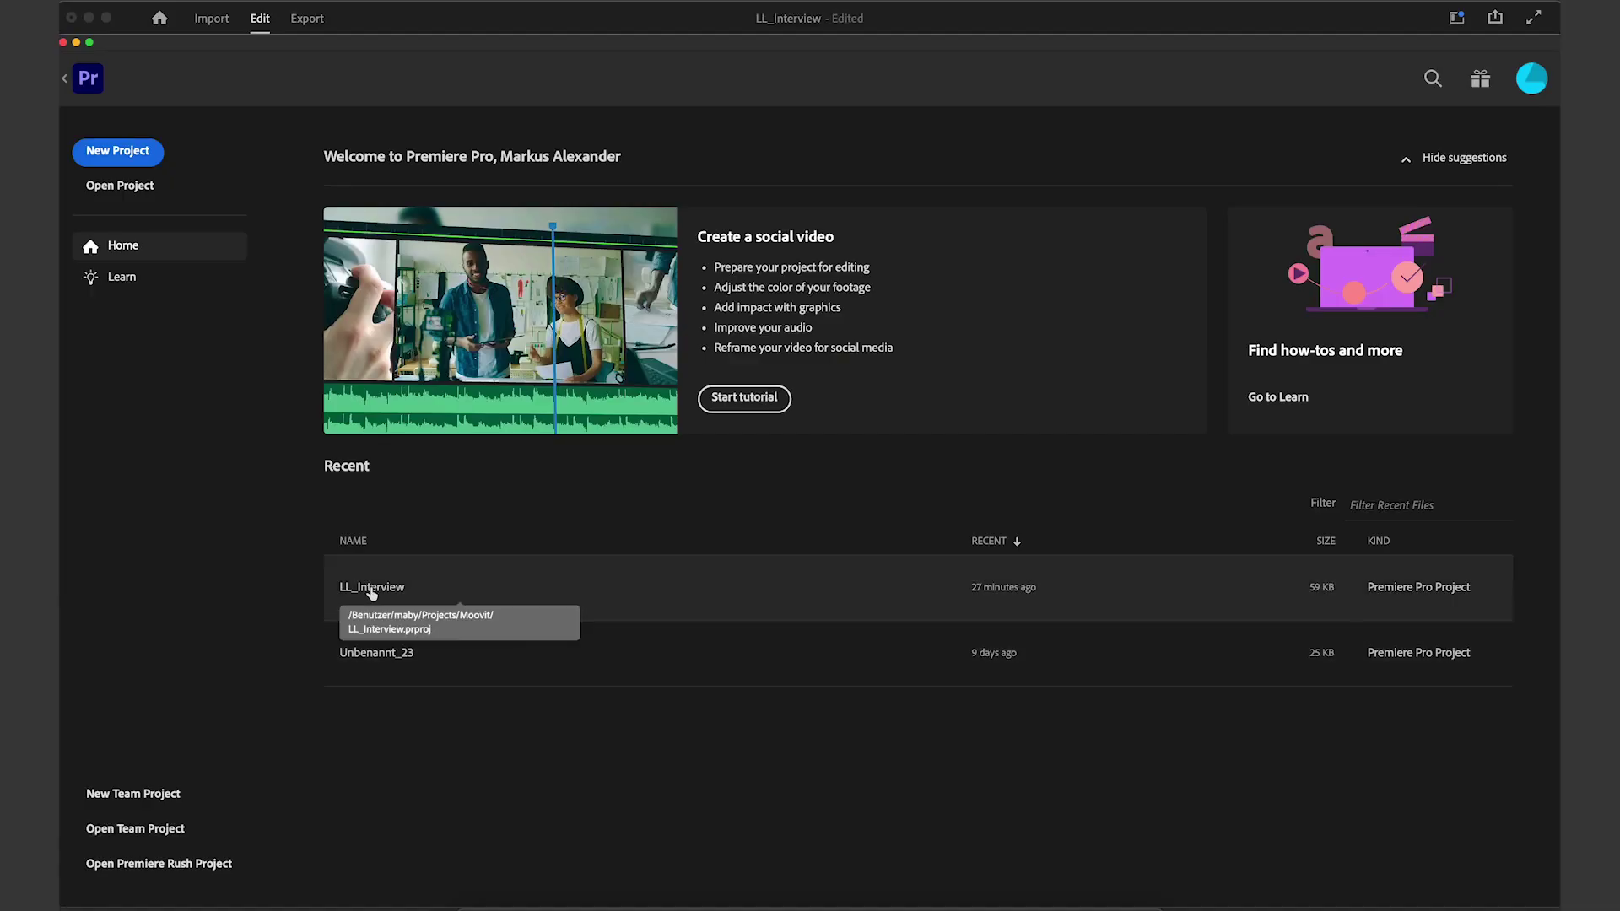
Step: Open the LL_Interview project from Recent and launch the Proxy Panel to start building its seven proxies
{"action": "left_click", "coordinate": [372, 591]}
{"action": "left_click_drag", "start_coordinate": [919, 541], "coordinate": [979, 548]}
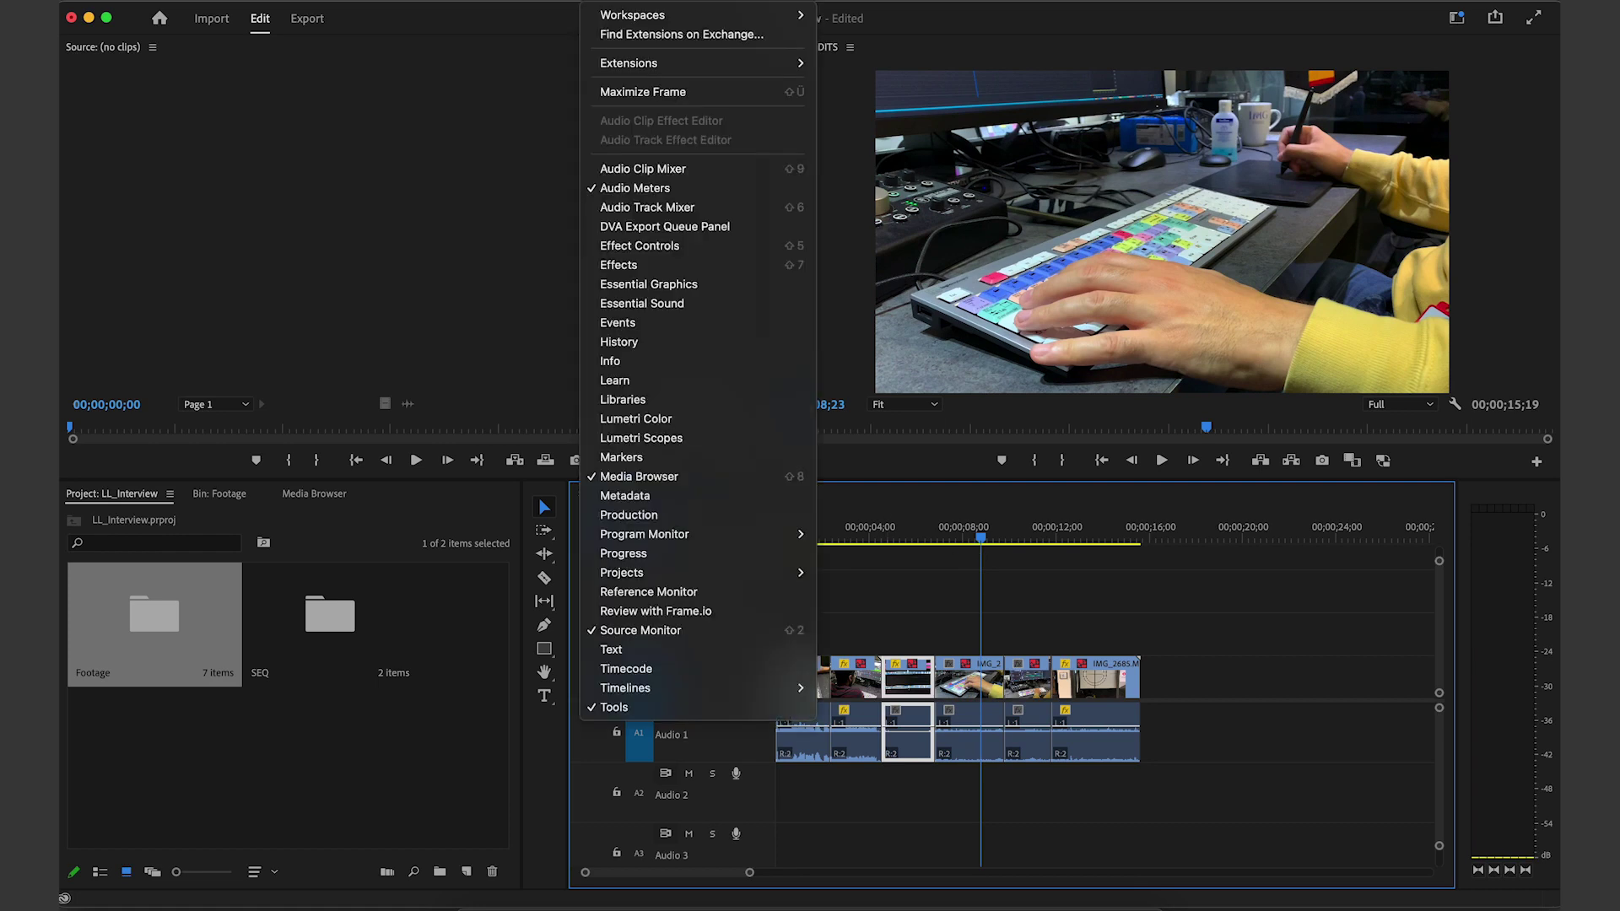
{"action": "mouse_move", "coordinate": [631, 68]}
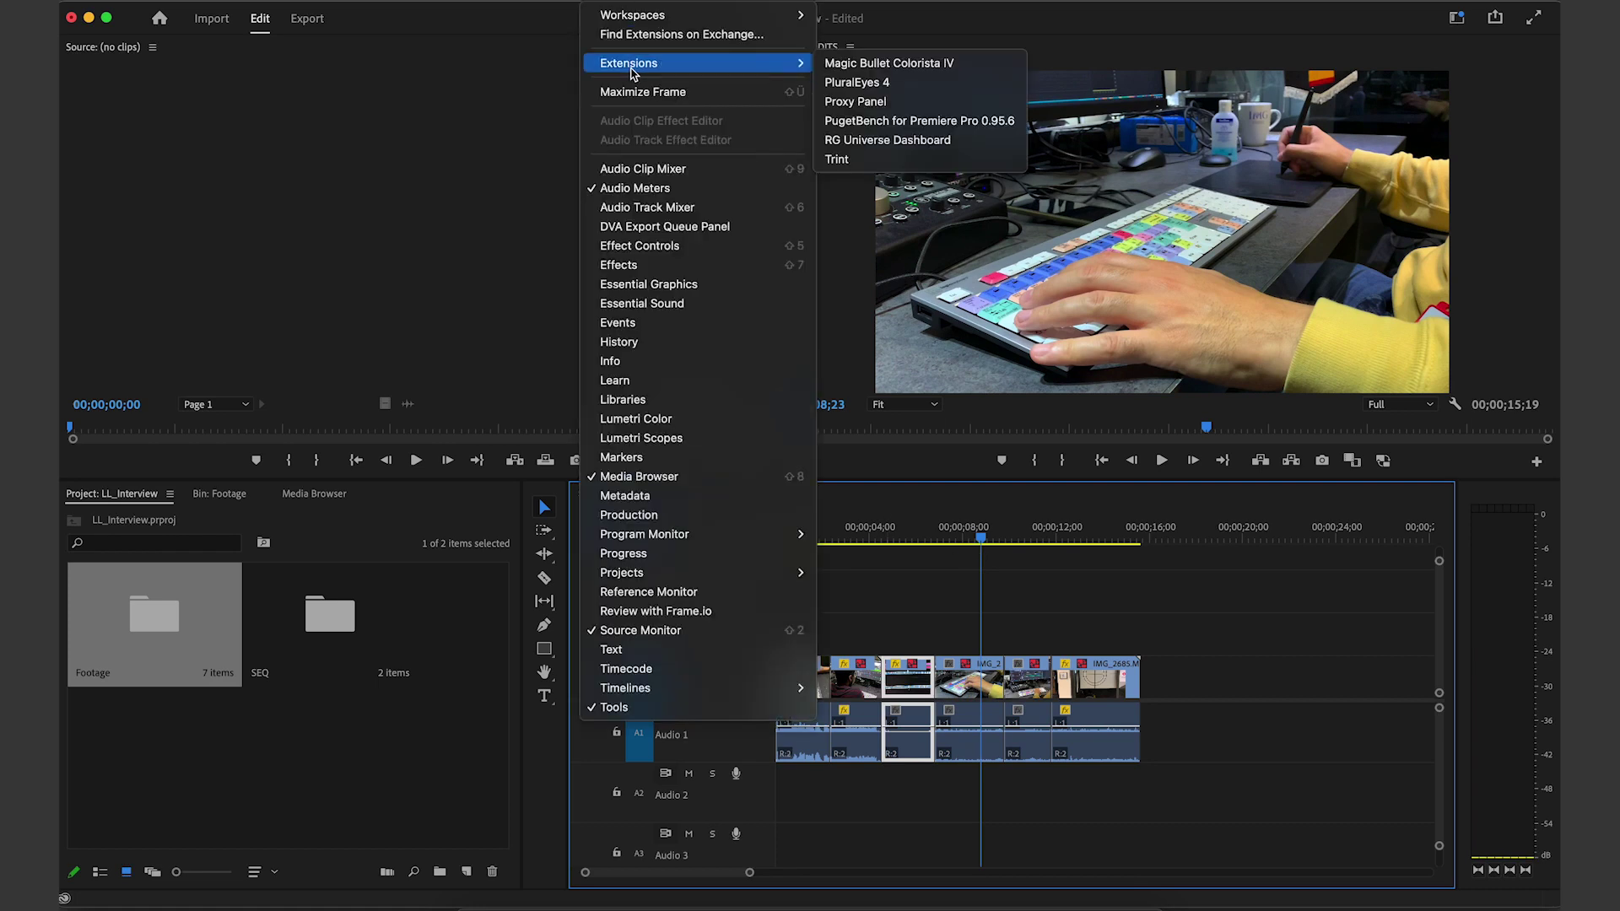
{"action": "left_click", "coordinate": [880, 109]}
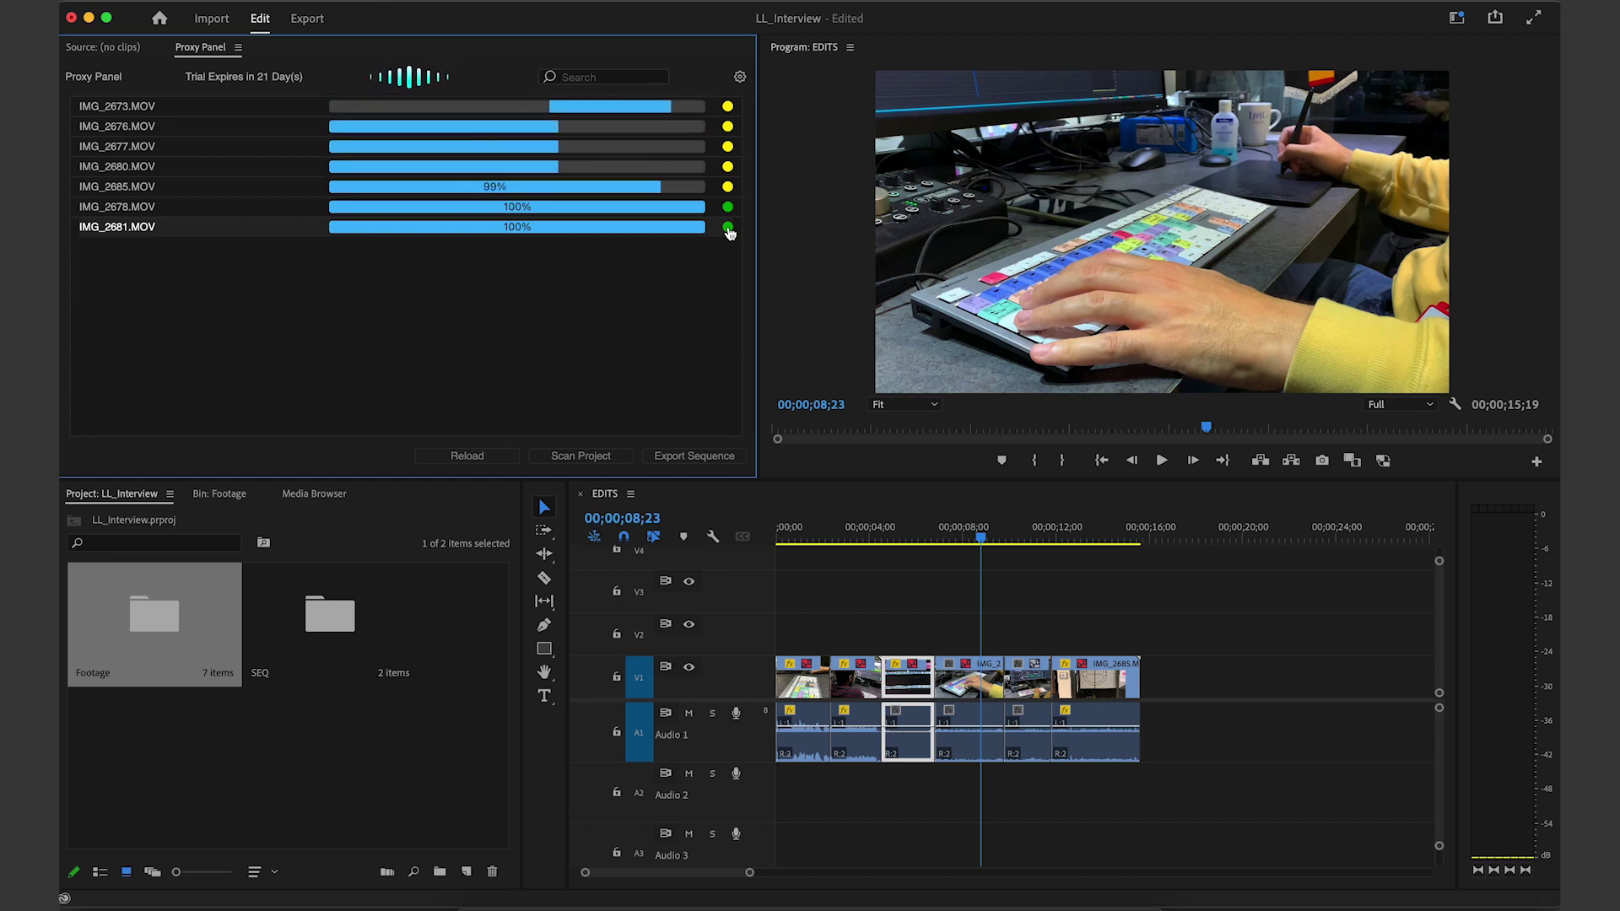
Step: Scrub and play through the EDITS sequence with Space, J and L until all seven proxies reach 100%
{"action": "left_click_drag", "start_coordinate": [984, 543], "coordinate": [901, 541]}
{"action": "key", "text": "space"}
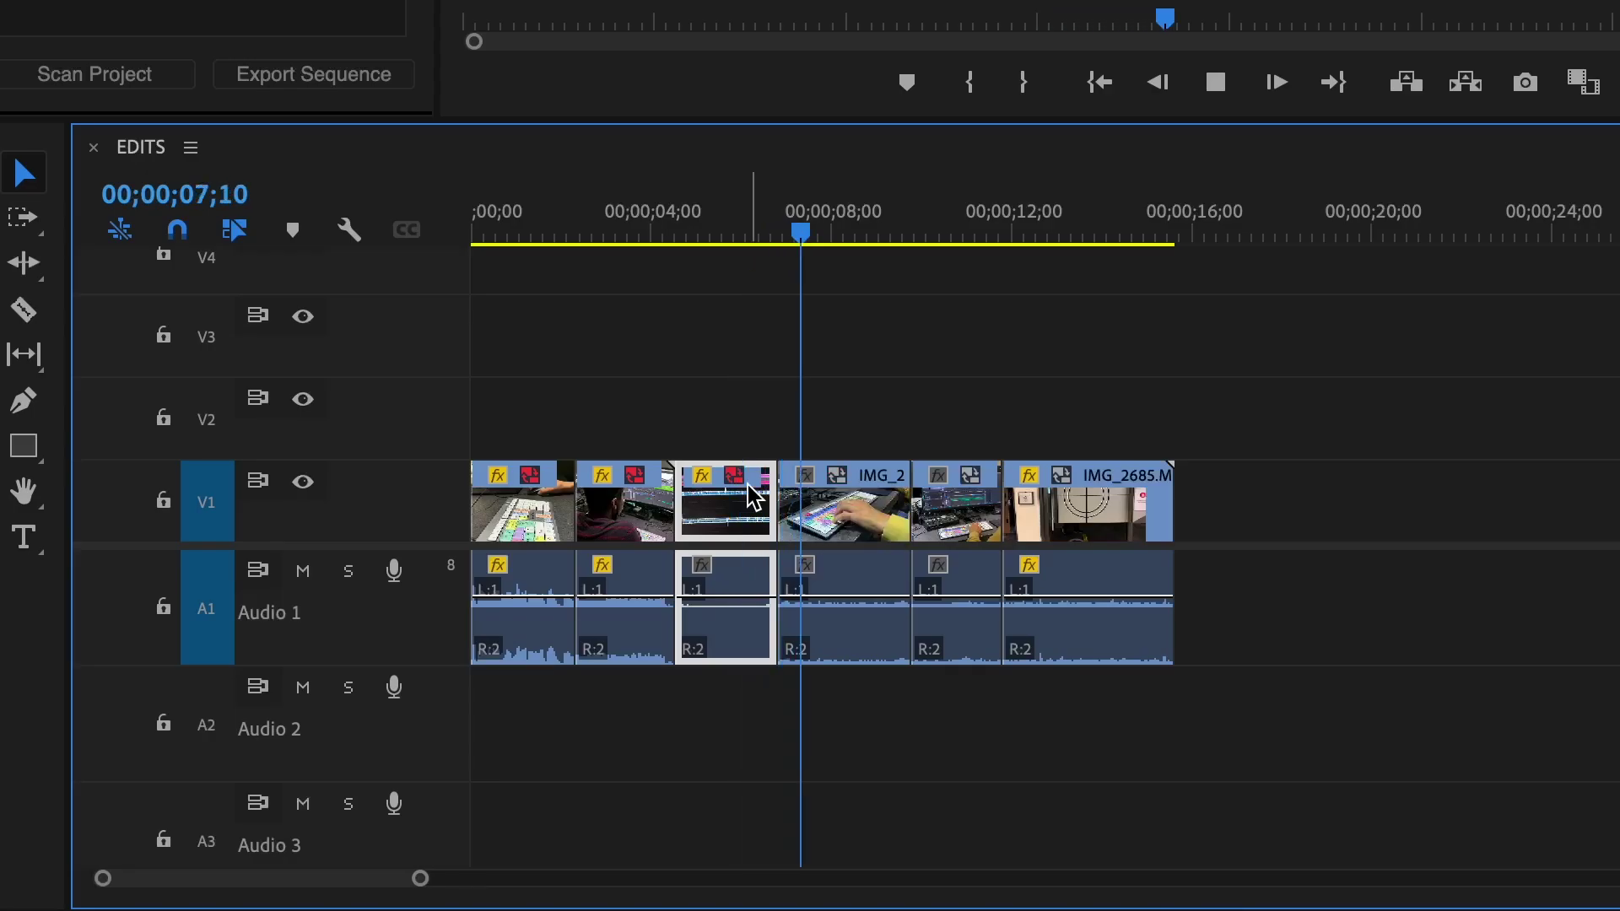
{"action": "left_click_drag", "start_coordinate": [868, 234], "coordinate": [801, 236]}
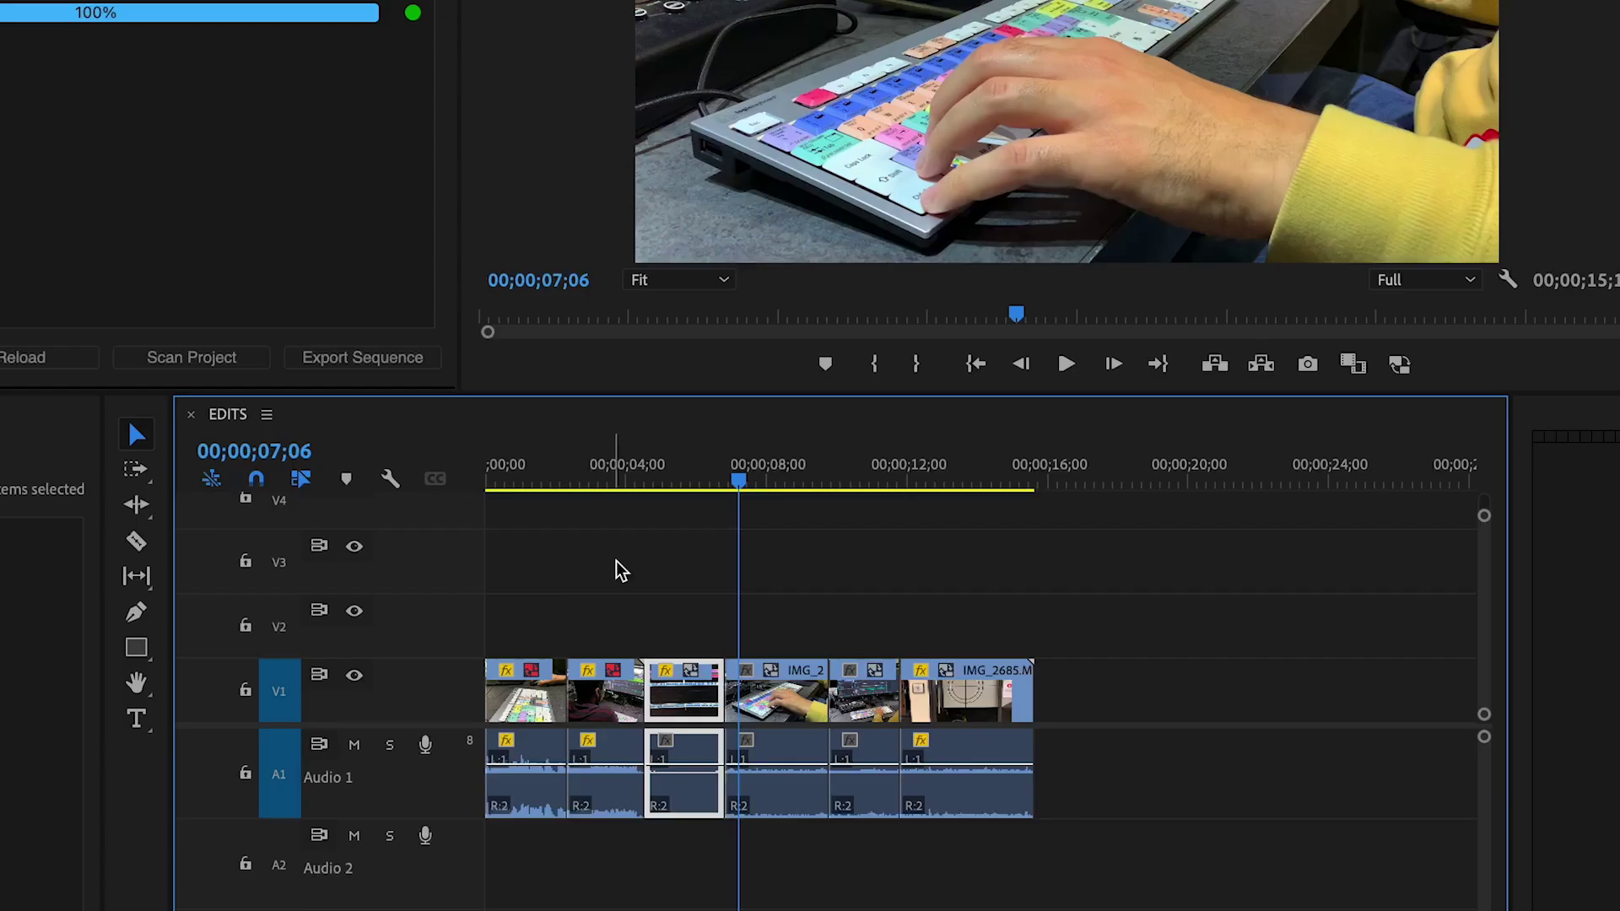
{"action": "key", "text": "j"}
{"action": "key", "text": "j"}
{"action": "key", "text": "j"}
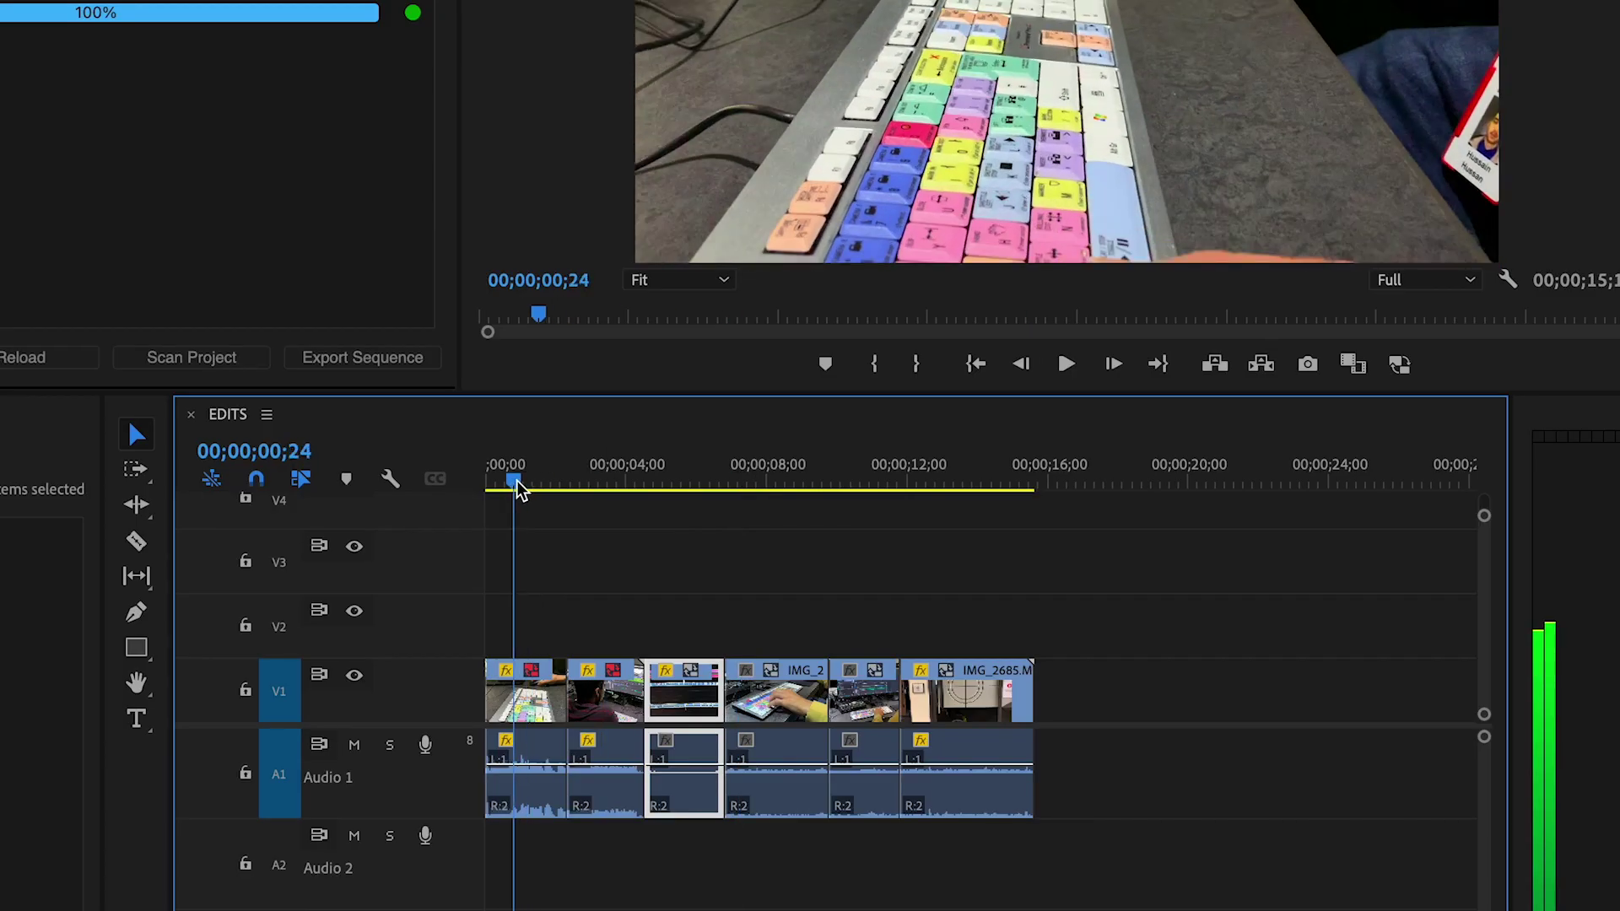
{"action": "key", "text": "l"}
{"action": "key", "text": "l"}
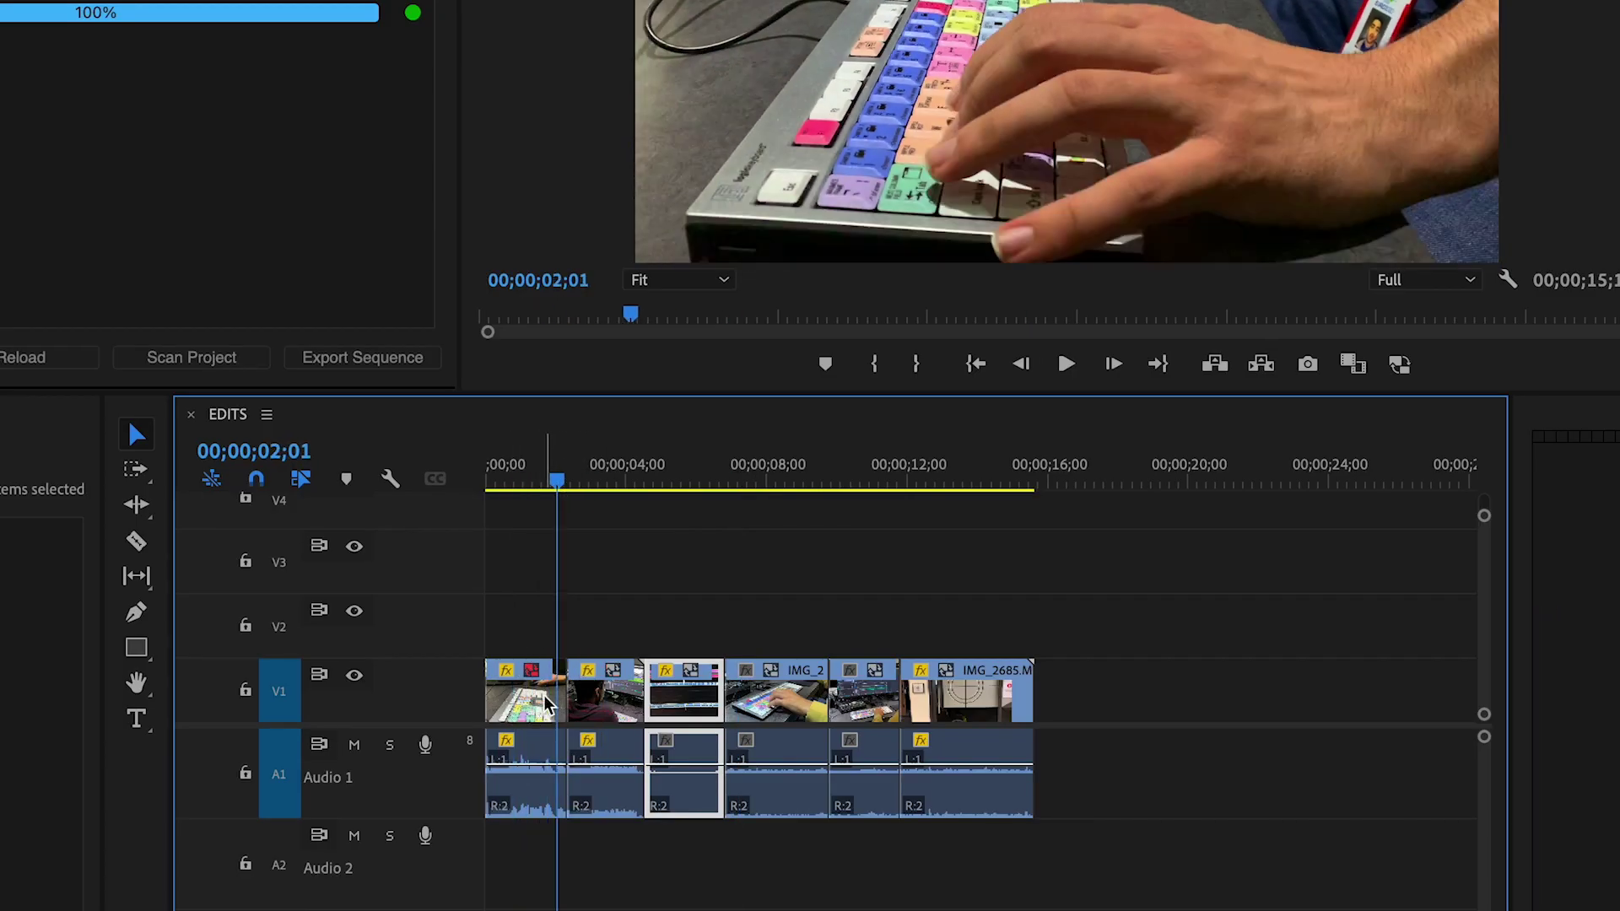
{"action": "left_click_drag", "start_coordinate": [557, 485], "coordinate": [726, 488]}
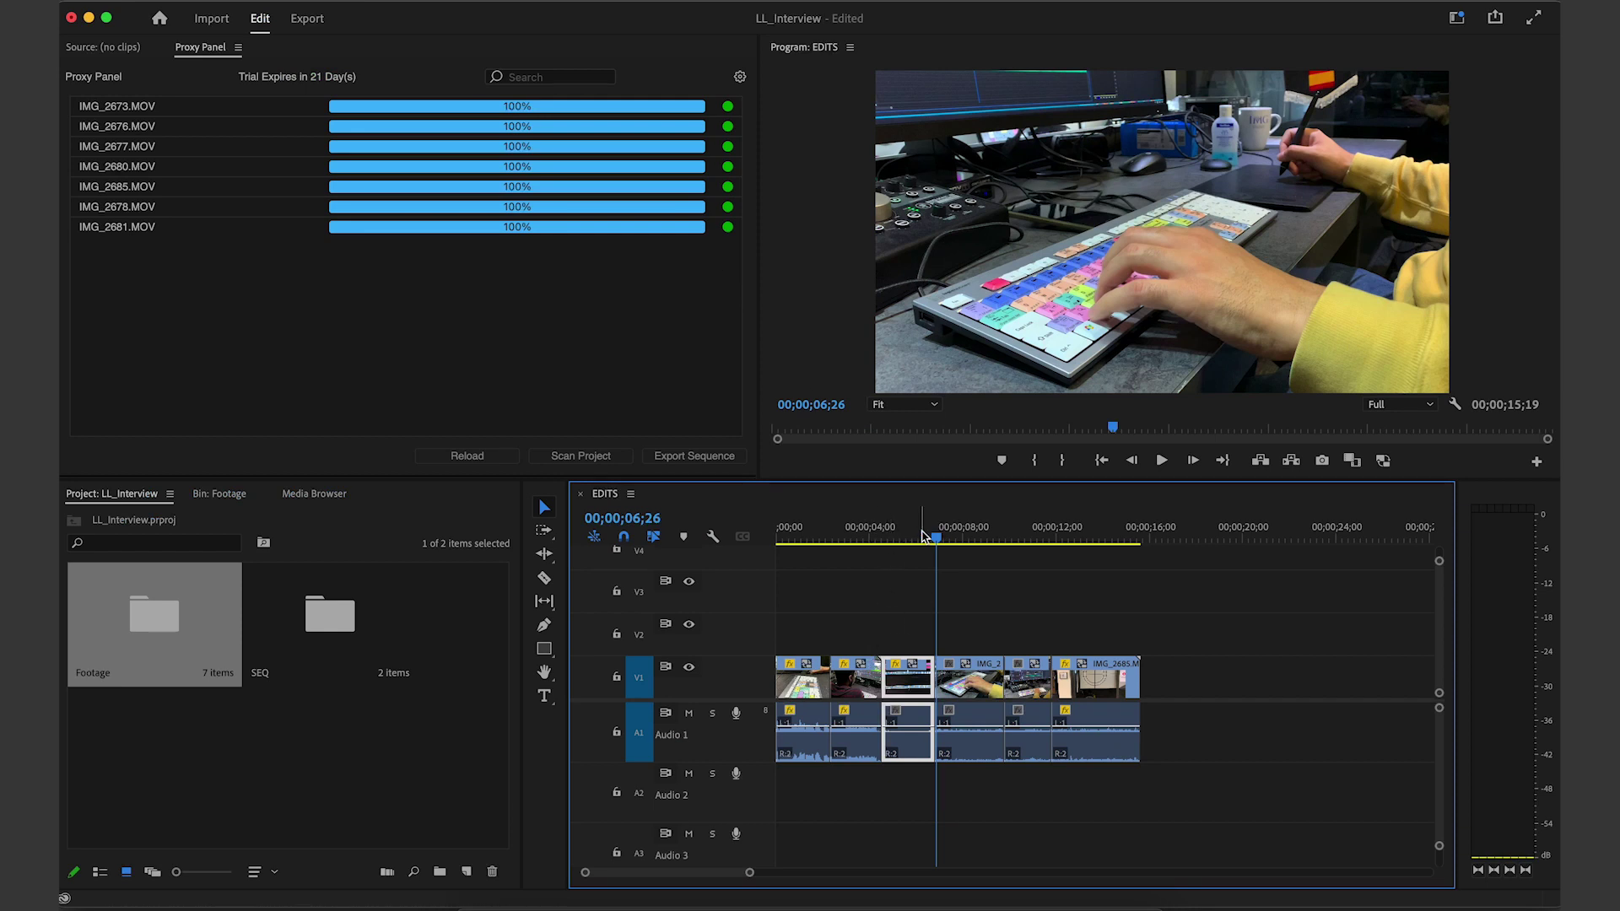
Step: Turn on Toggle Proxies in the Program monitor and play EDITS from the proxy files
{"action": "left_click_drag", "start_coordinate": [924, 537], "coordinate": [902, 537]}
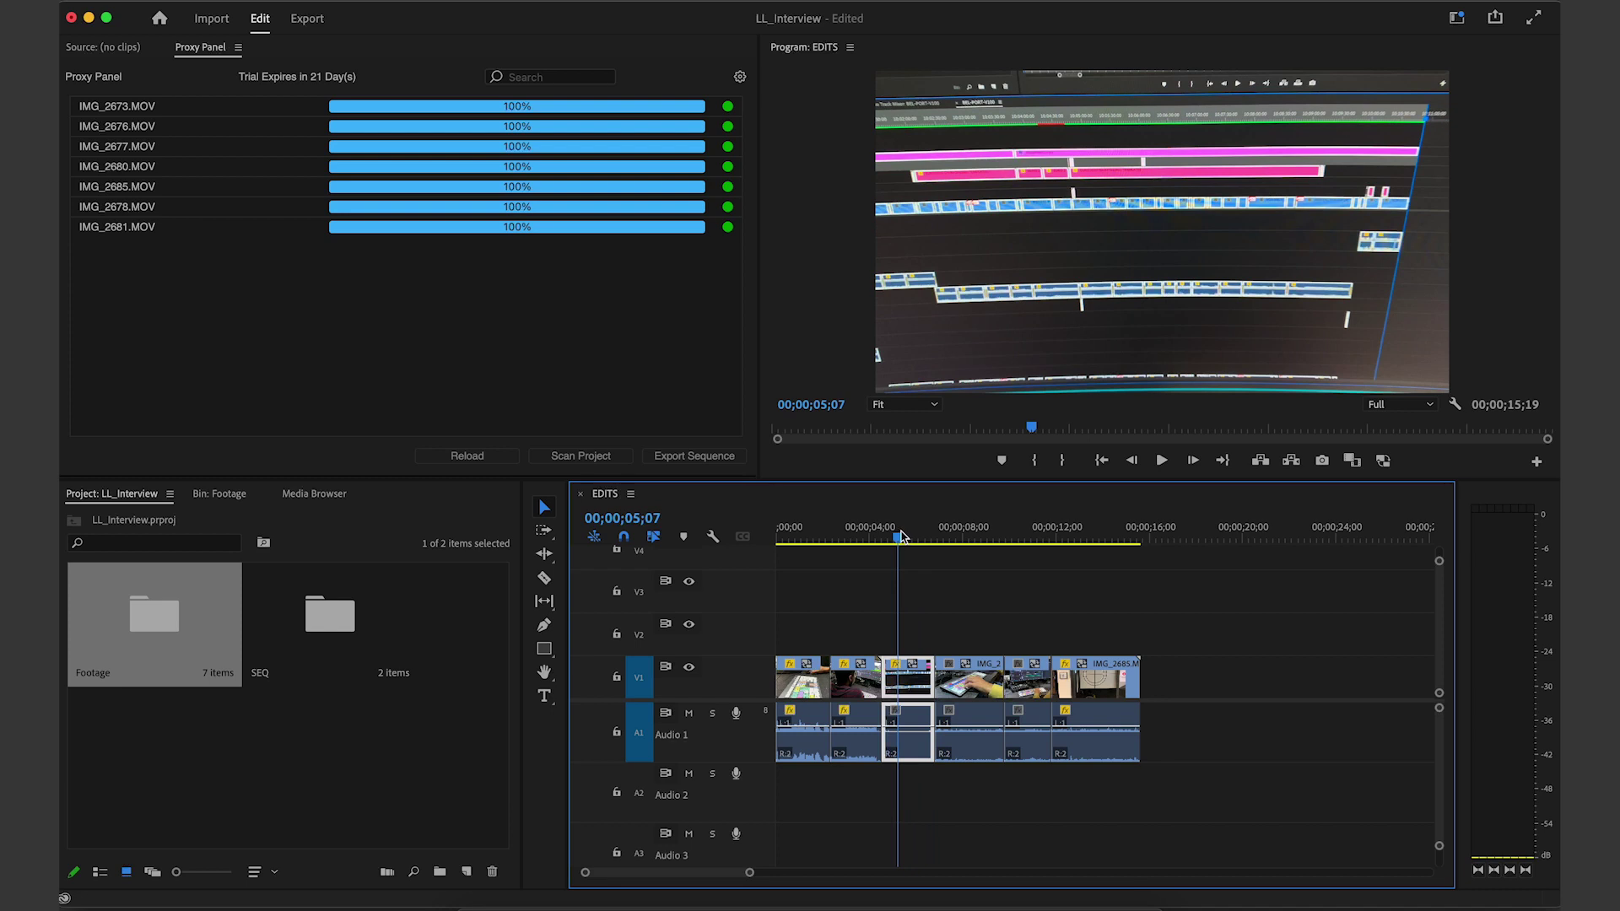
{"action": "key", "text": "space"}
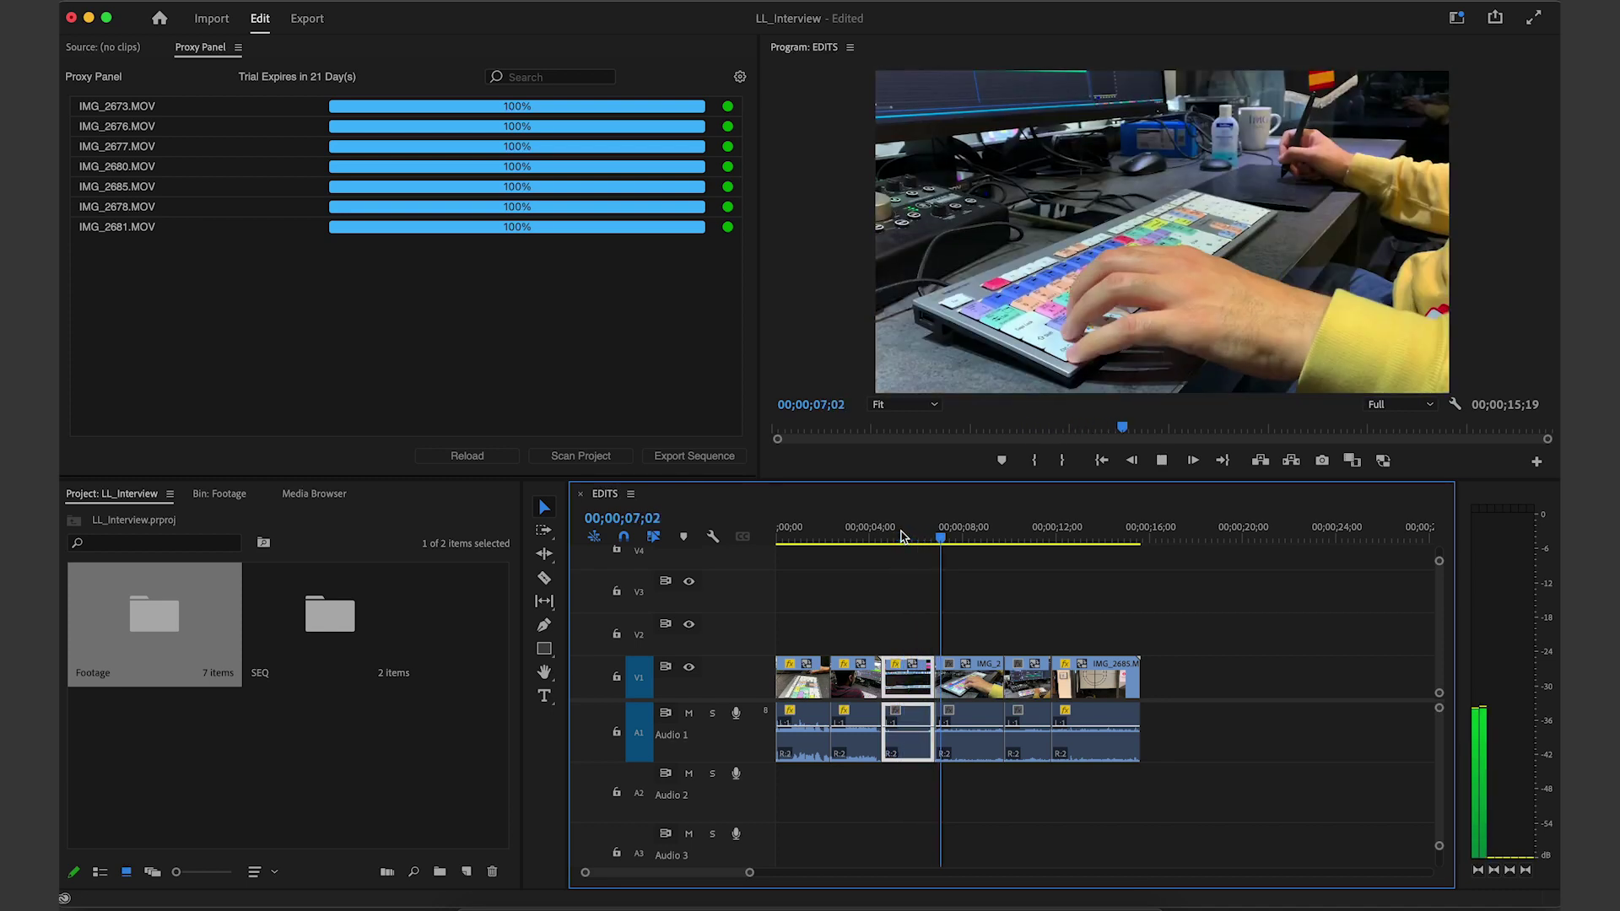
{"action": "key", "text": "space"}
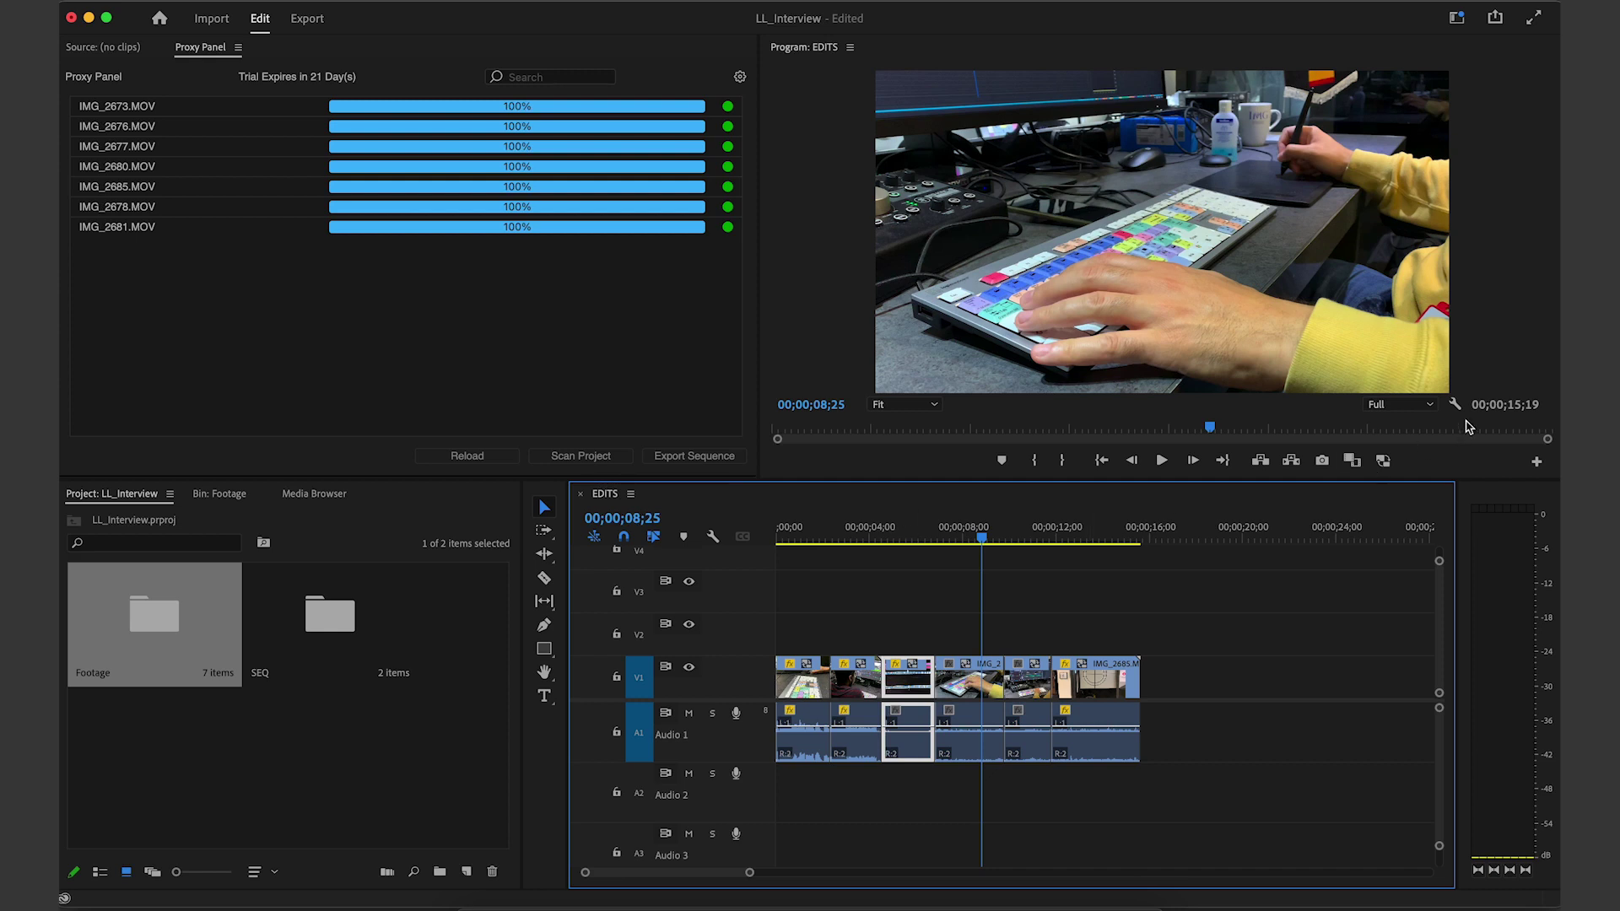
{"action": "left_click", "coordinate": [1385, 462]}
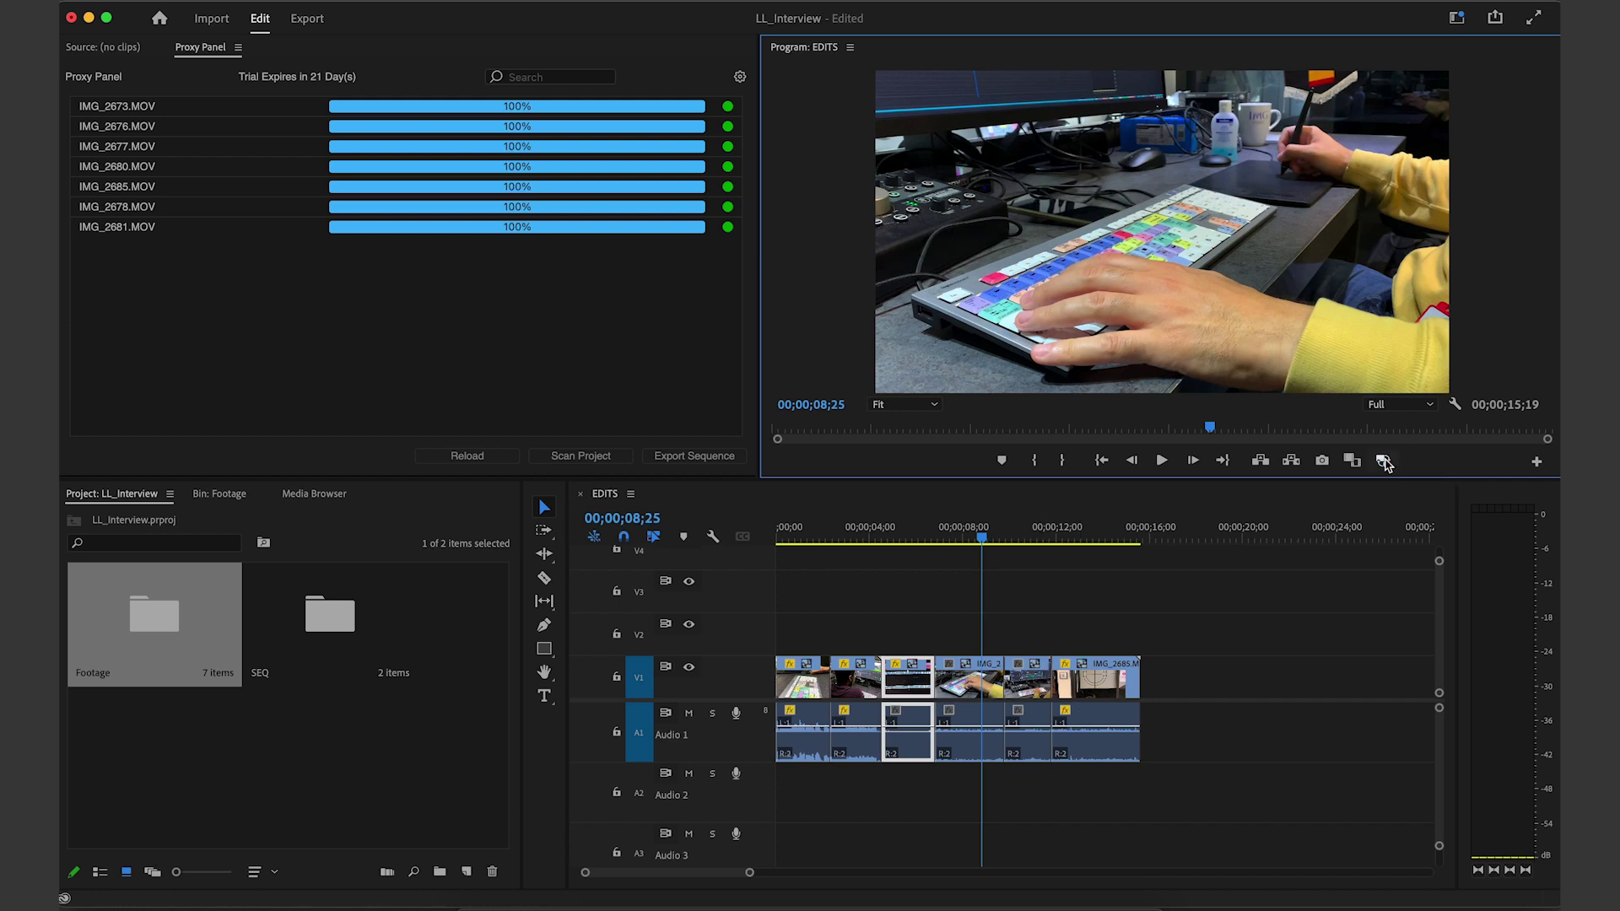
{"action": "key", "text": "space"}
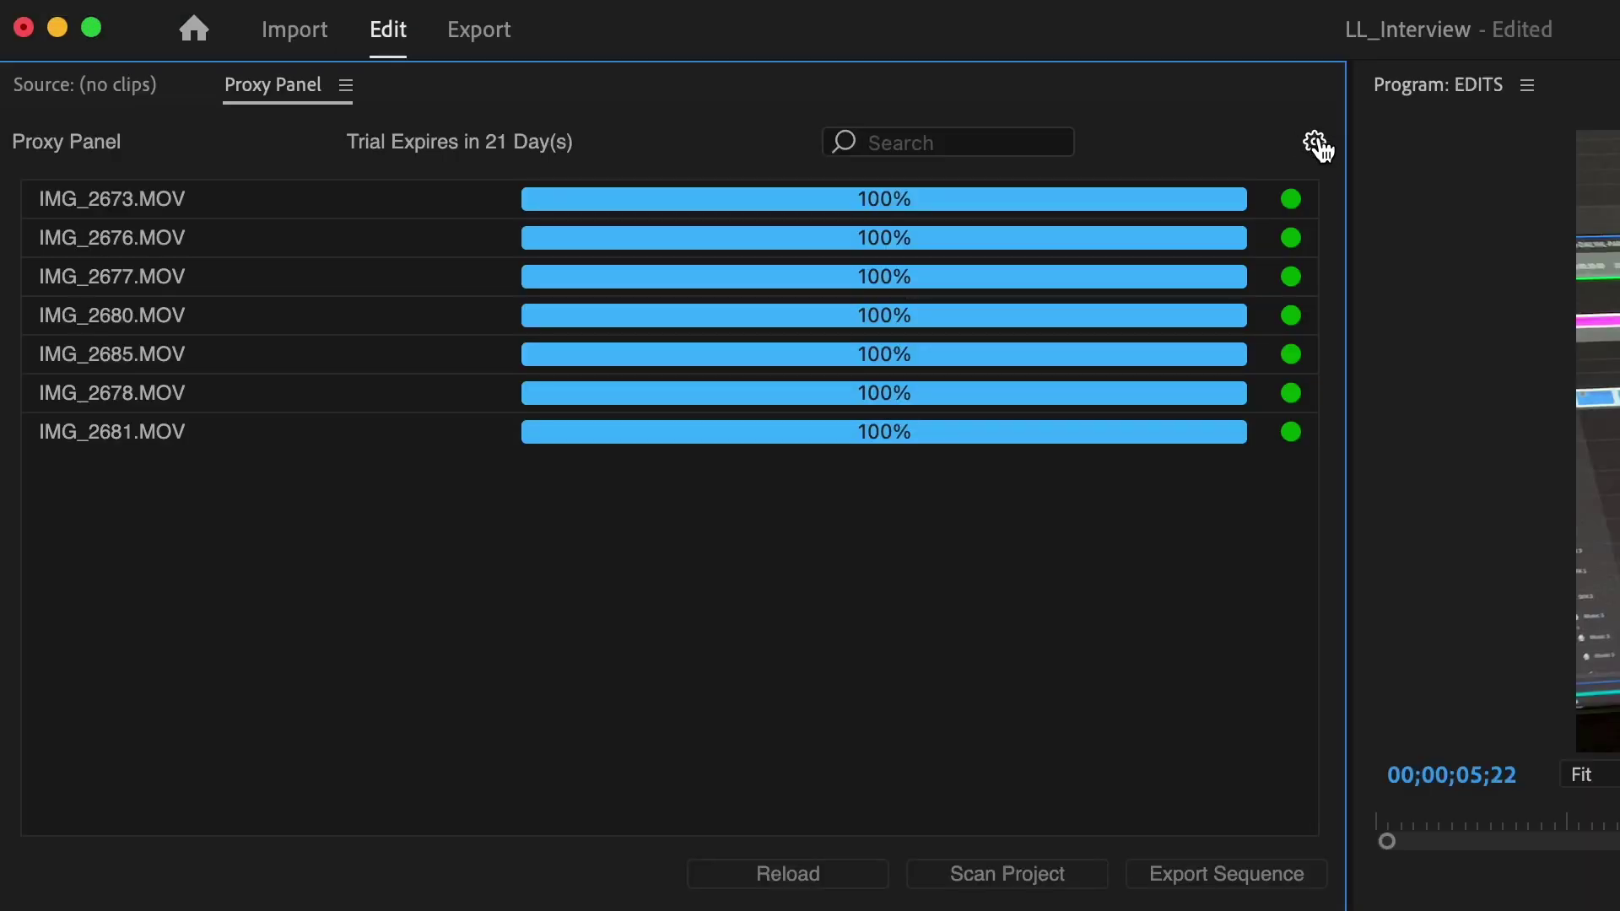
Step: Open the Proxy Panel settings and review the export path and Whitelist Copy/Encode fields without changes
{"action": "left_click", "coordinate": [1315, 143]}
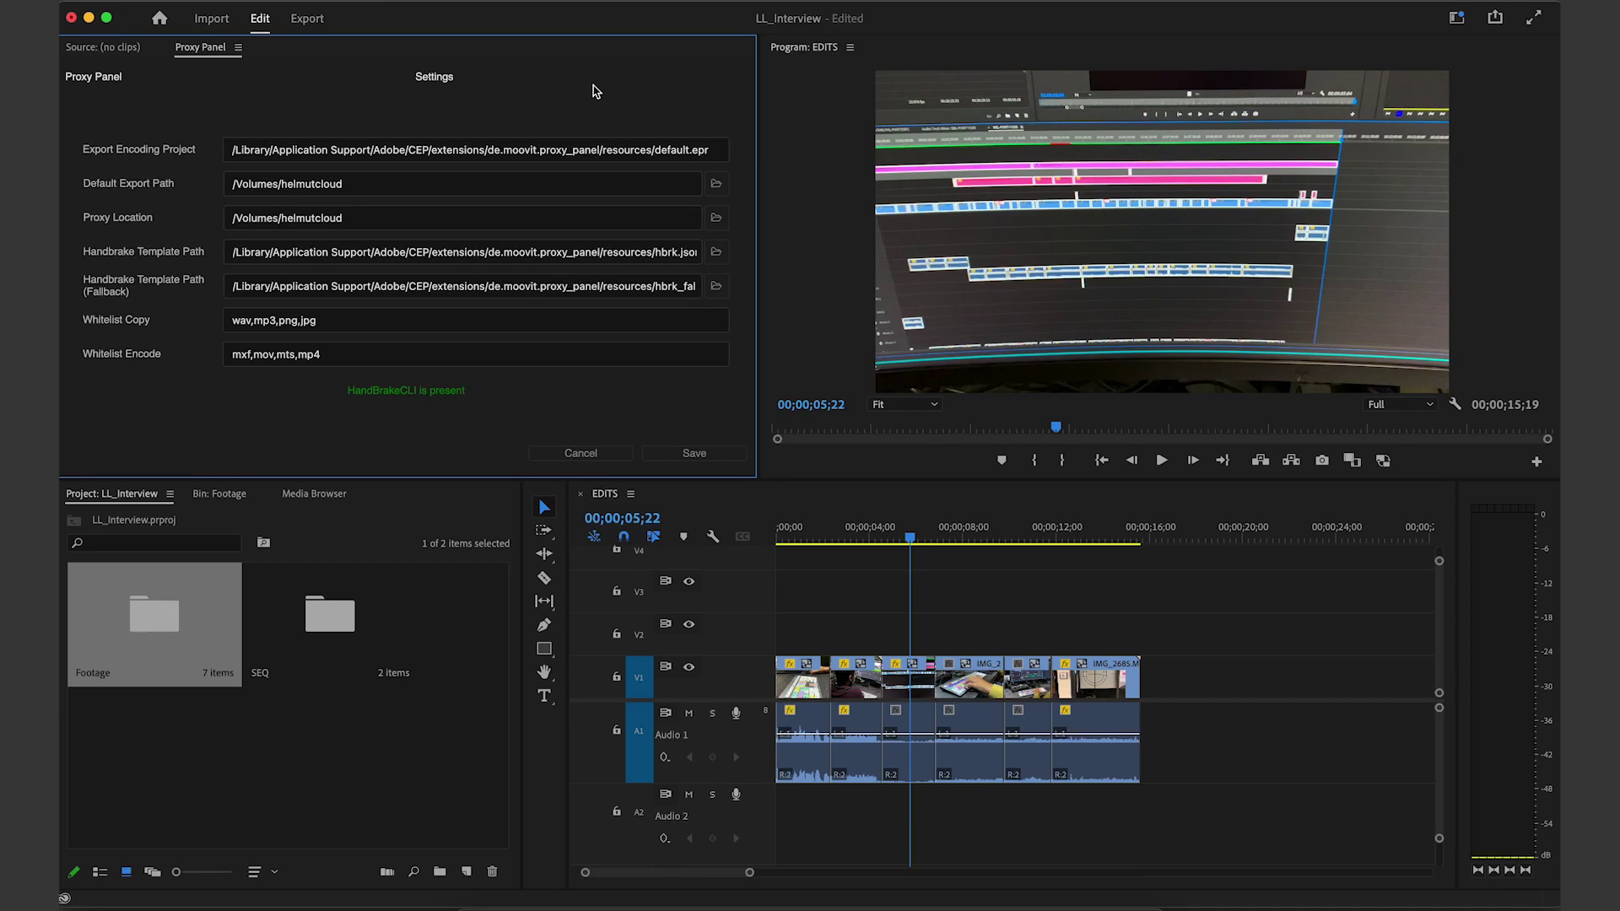
{"action": "left_click", "coordinate": [329, 149]}
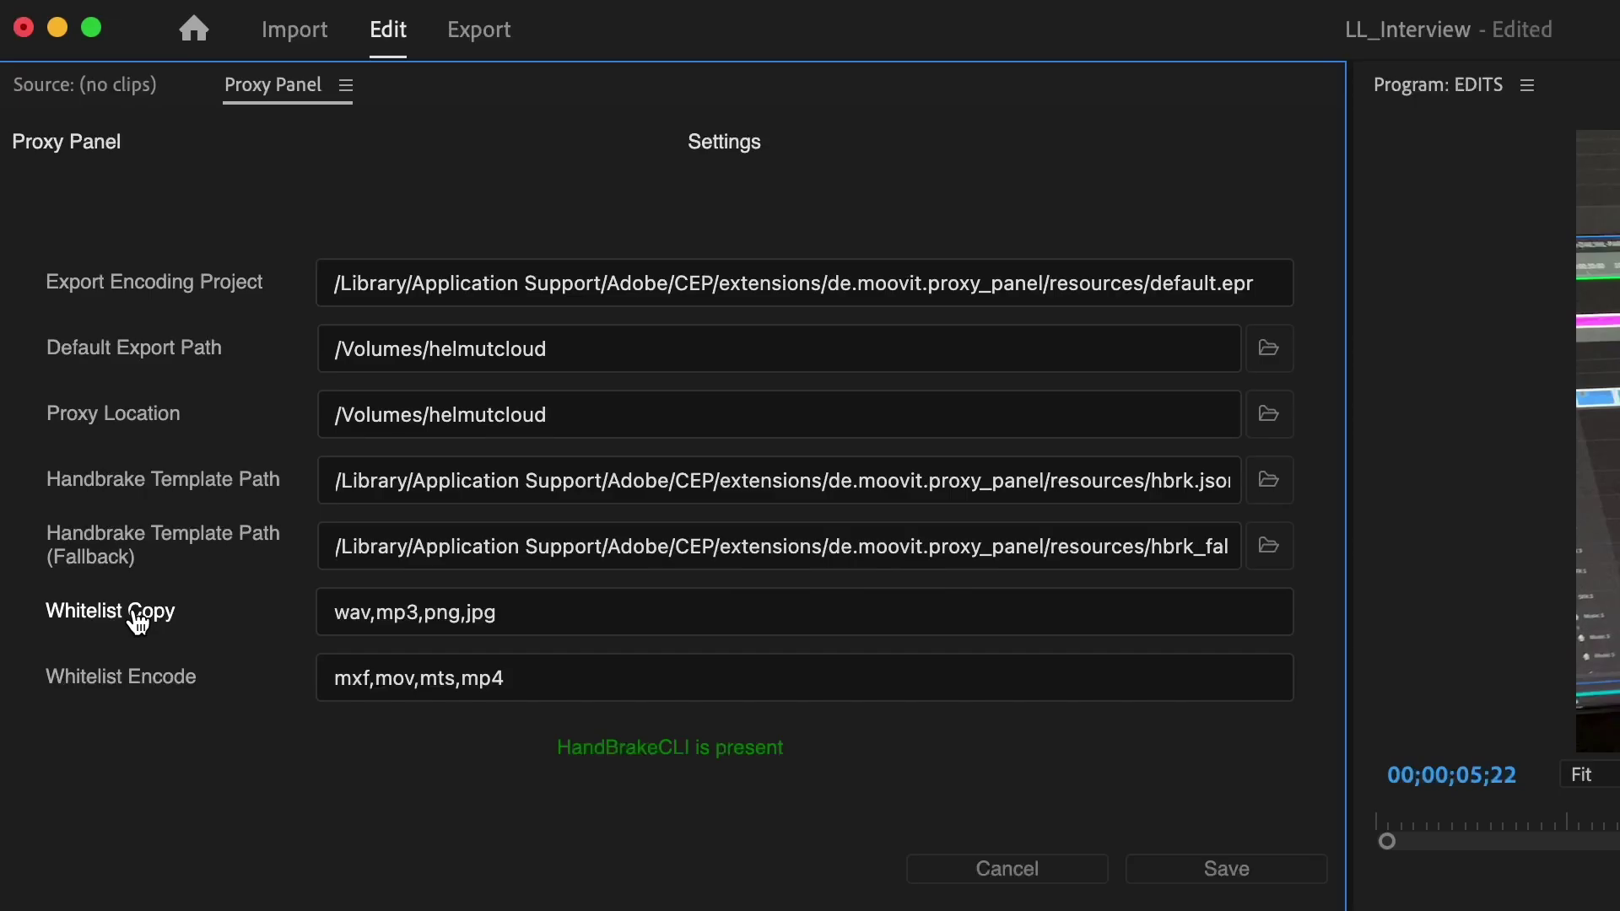
{"action": "left_click", "coordinate": [396, 622]}
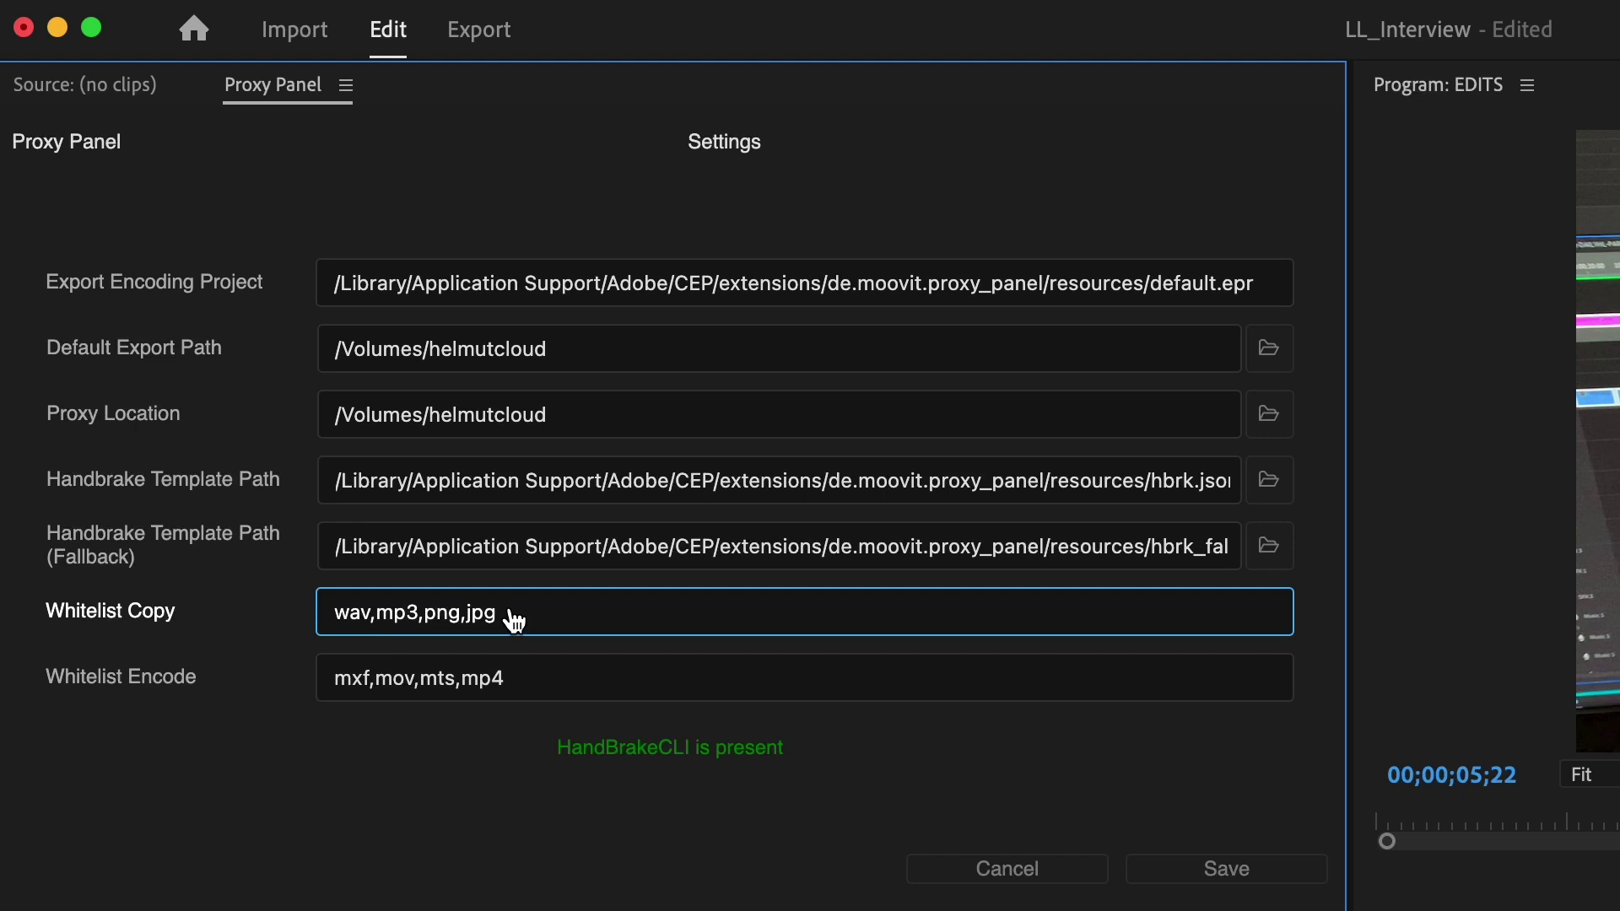
{"action": "left_click", "coordinate": [138, 732]}
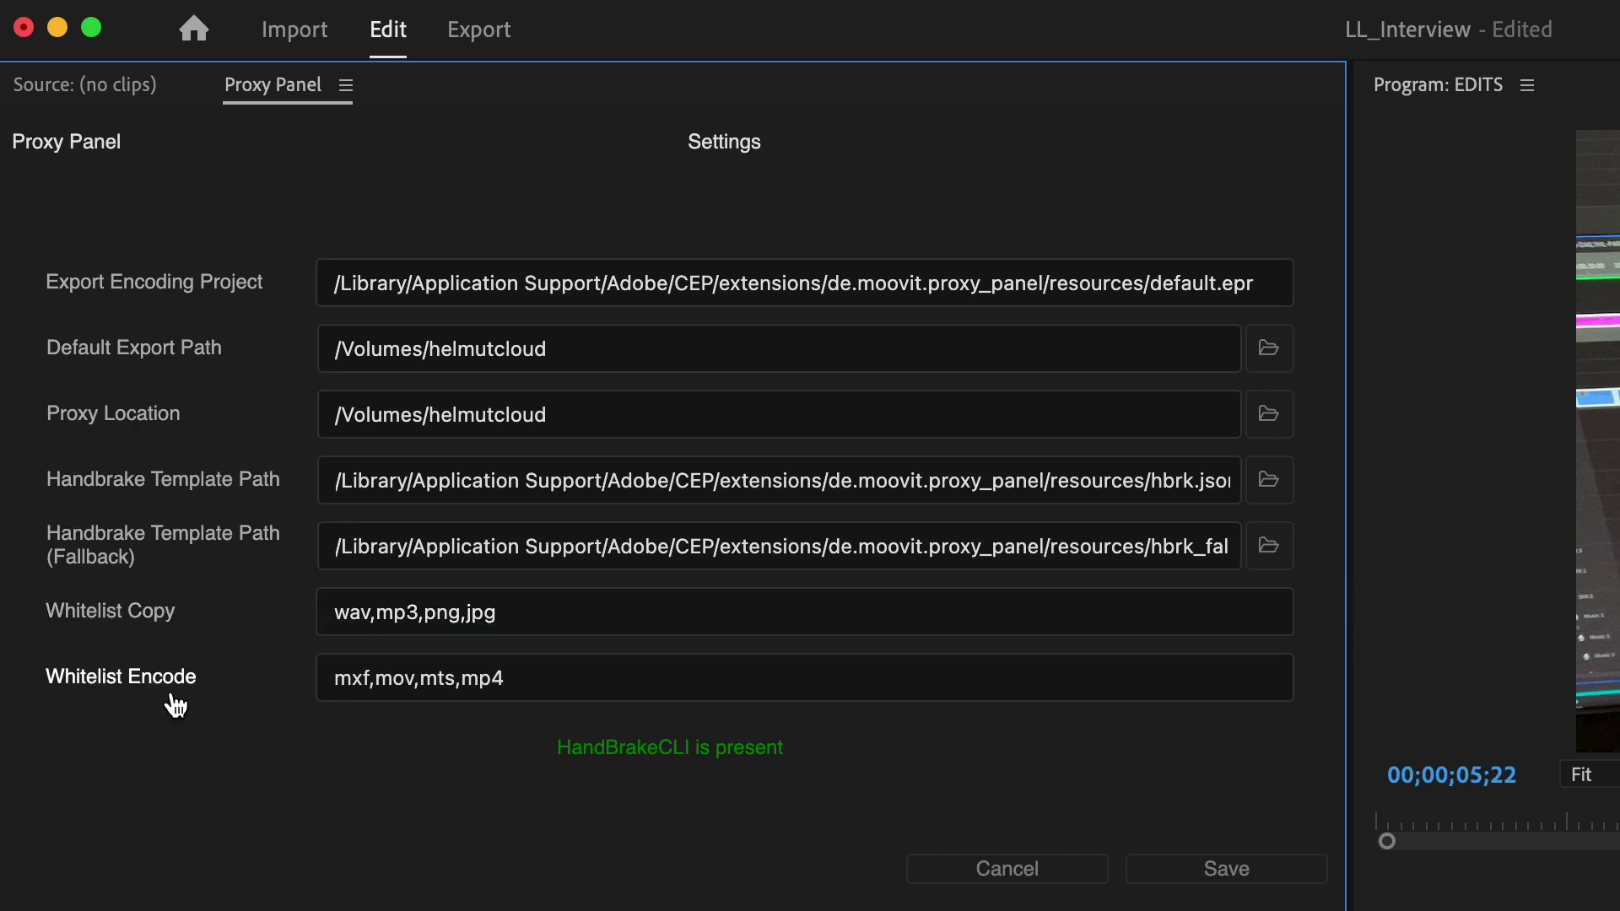
{"action": "left_click", "coordinate": [395, 697]}
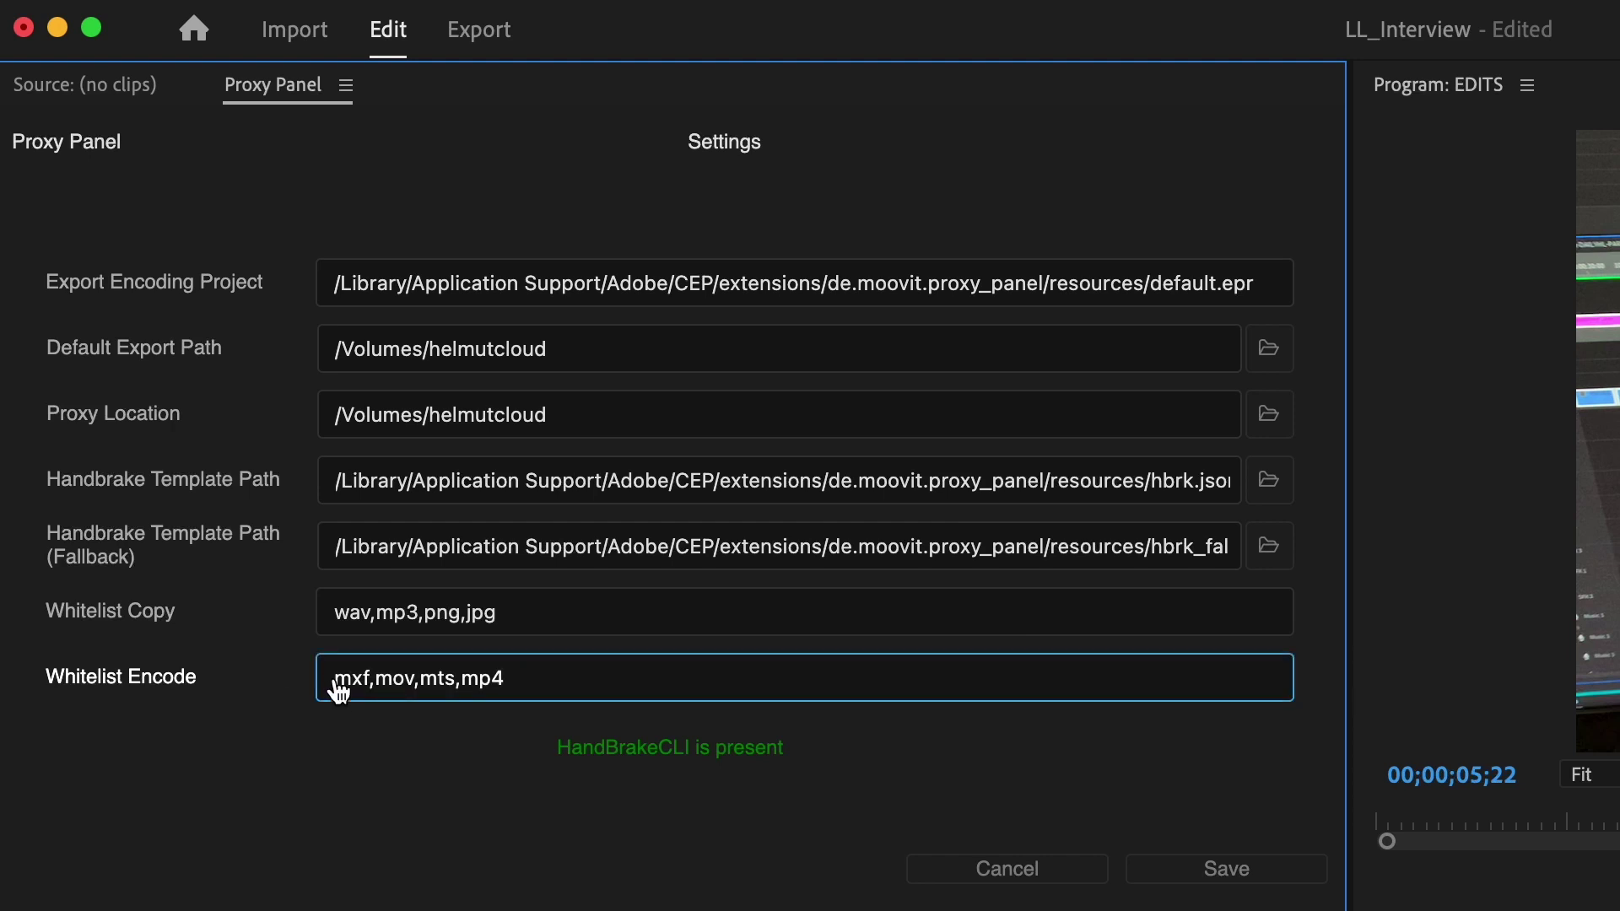
{"action": "left_click", "coordinate": [351, 615]}
{"action": "left_click", "coordinate": [395, 720]}
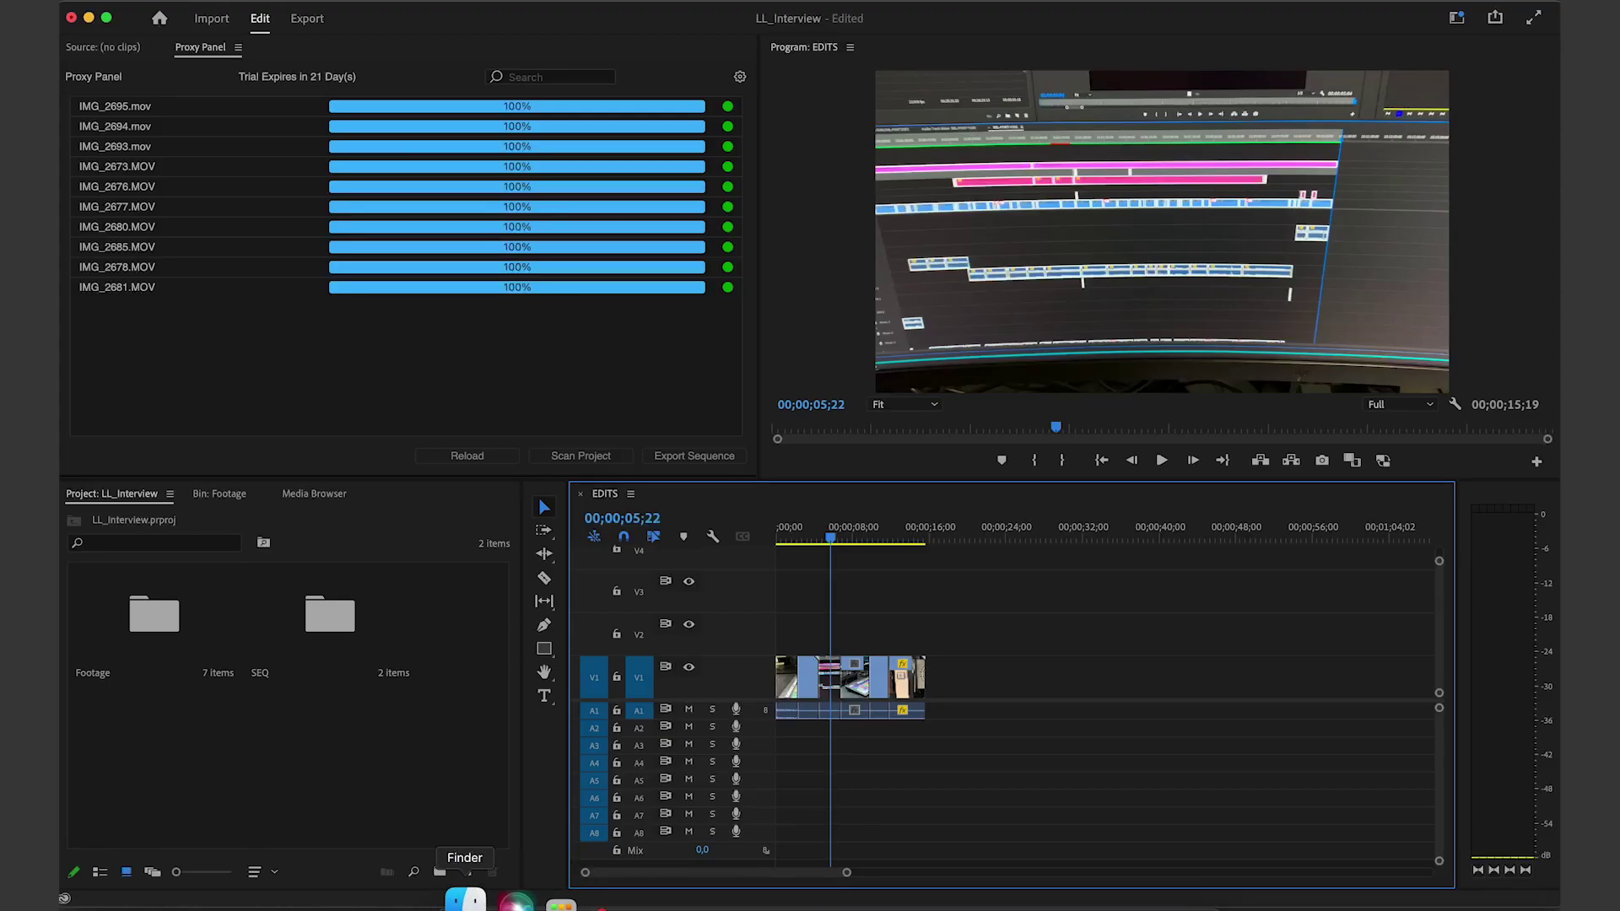
Step: Import IMG_2693, IMG_2694 and IMG_2695.mov from Finder's Euro_2020 folder into the Project panel
{"action": "left_click", "coordinate": [466, 899]}
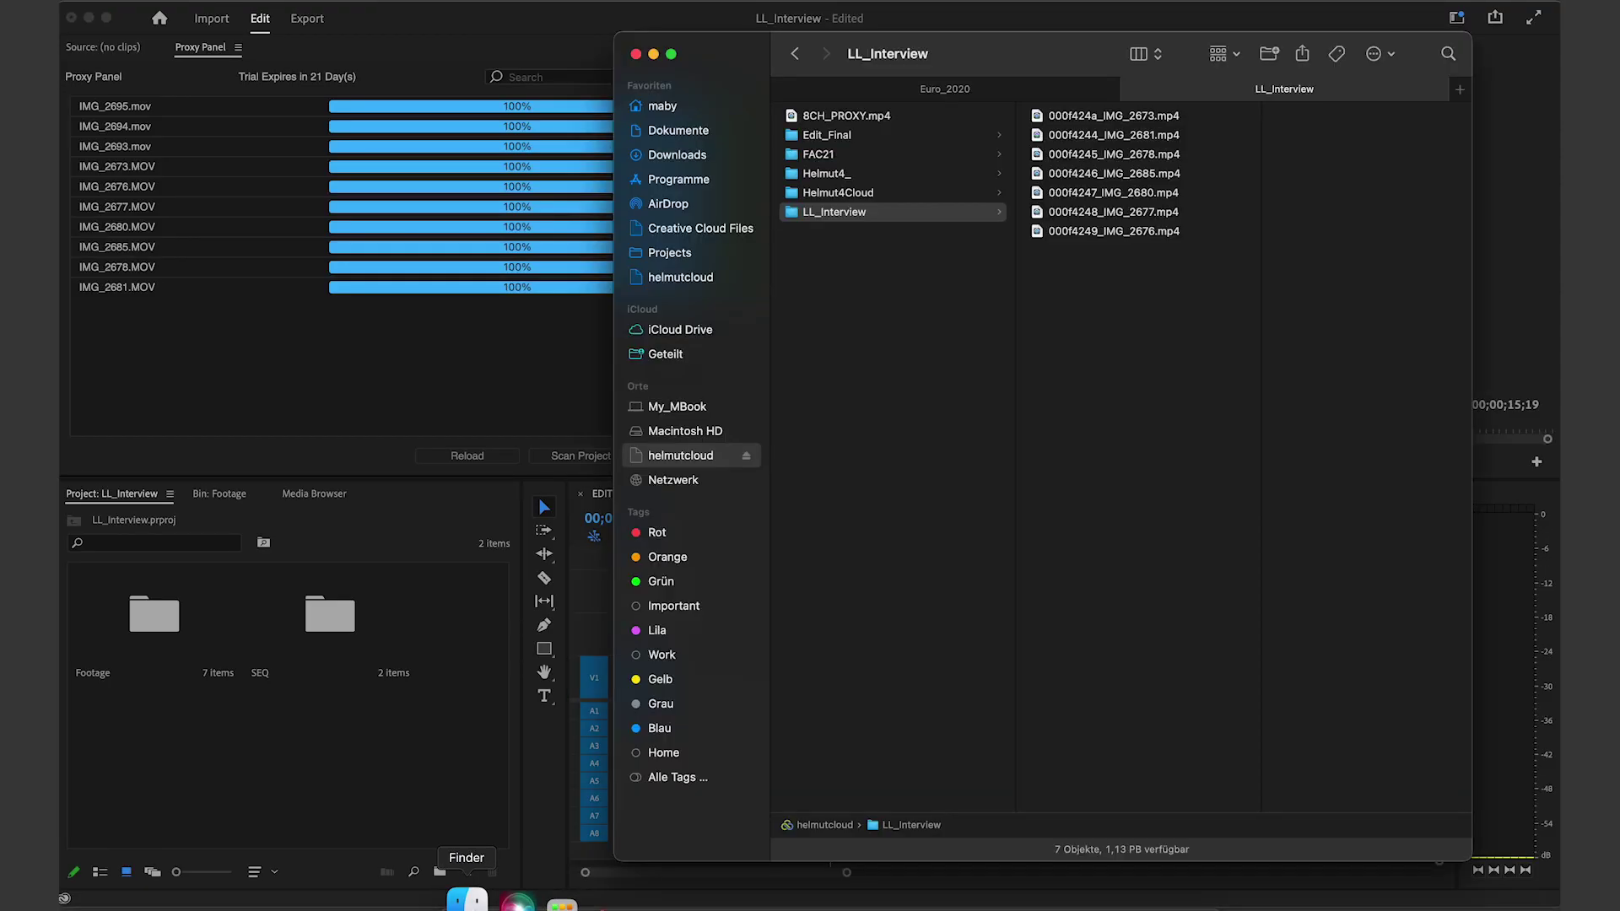
{"action": "left_click", "coordinate": [949, 89]}
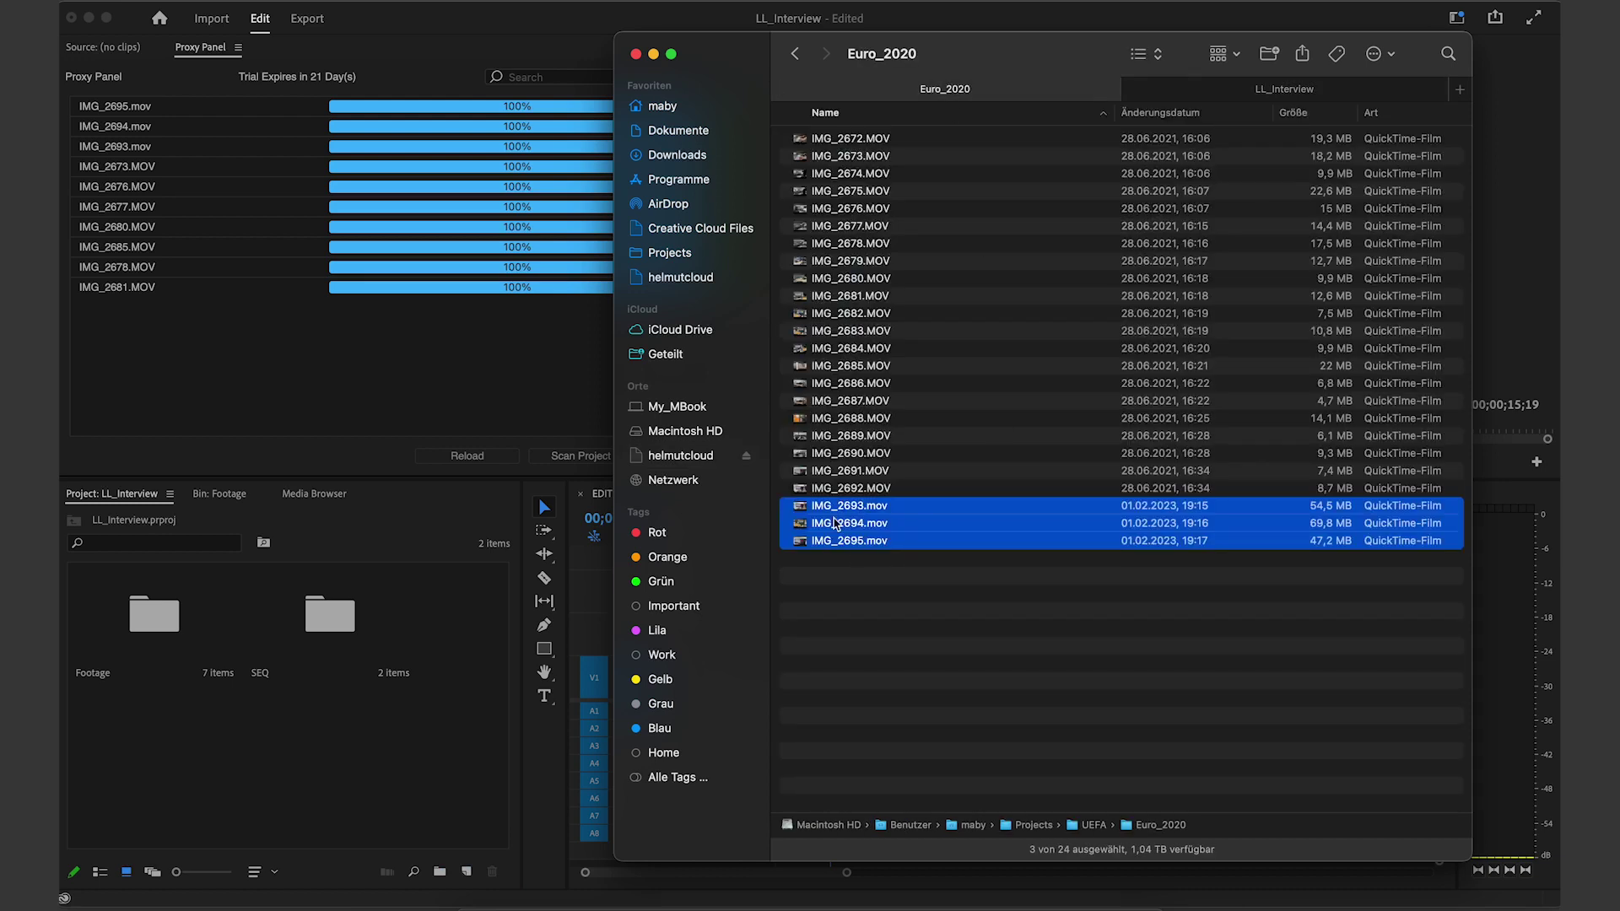
{"action": "left_click_drag", "start_coordinate": [801, 511], "coordinate": [472, 675]}
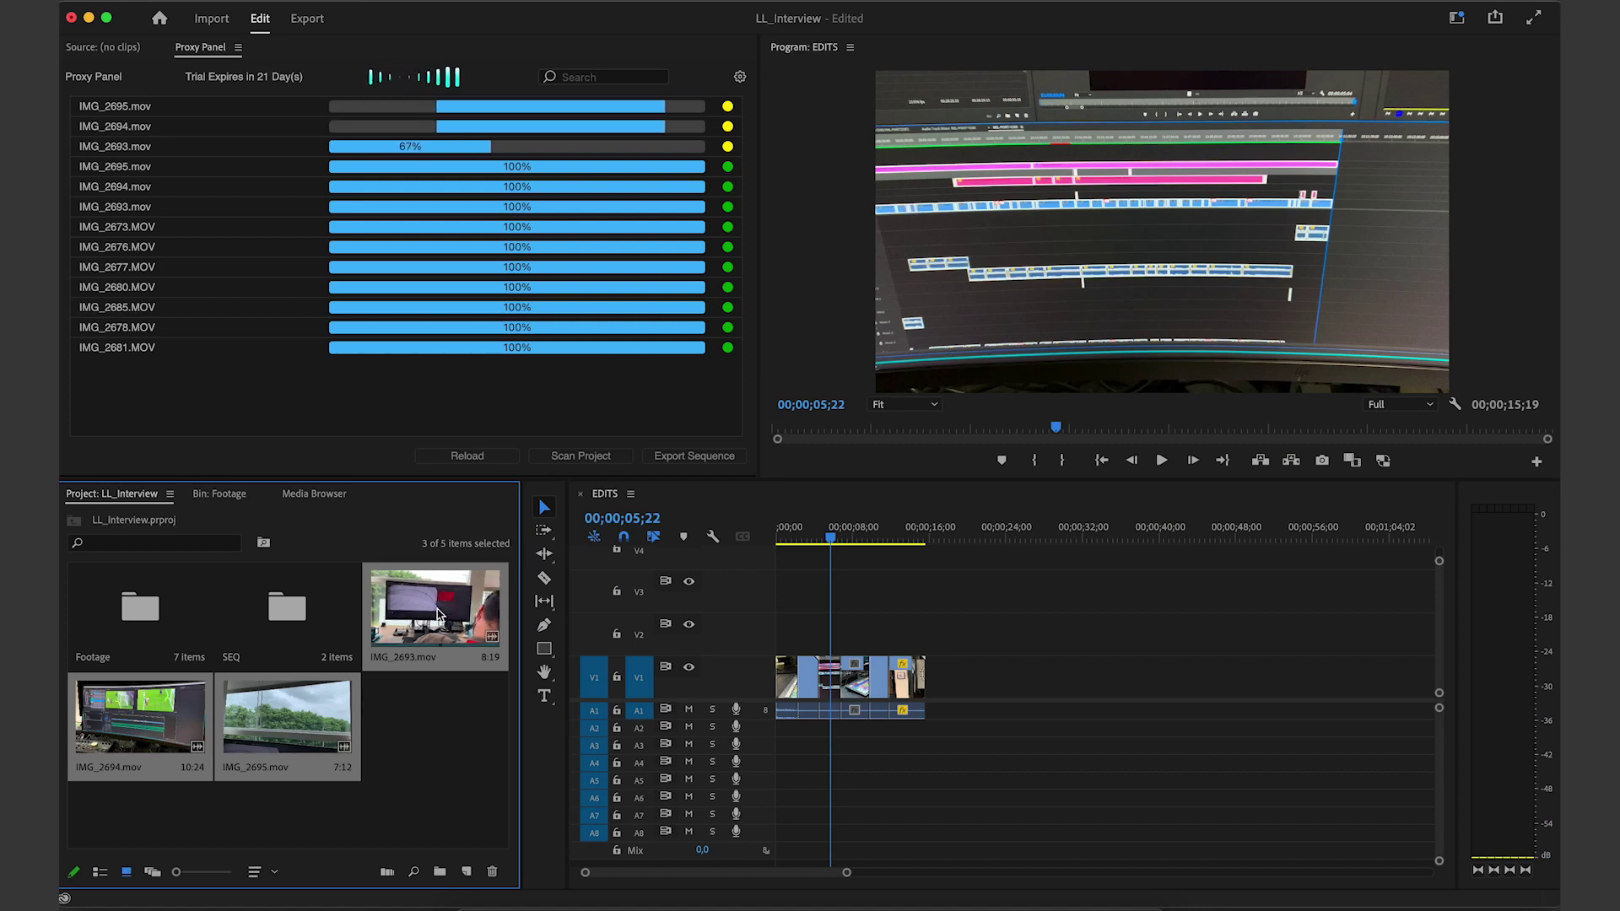
Step: Place the three new clips after the existing edits in the EDITS sequence
{"action": "left_click_drag", "start_coordinate": [438, 615], "coordinate": [1067, 692]}
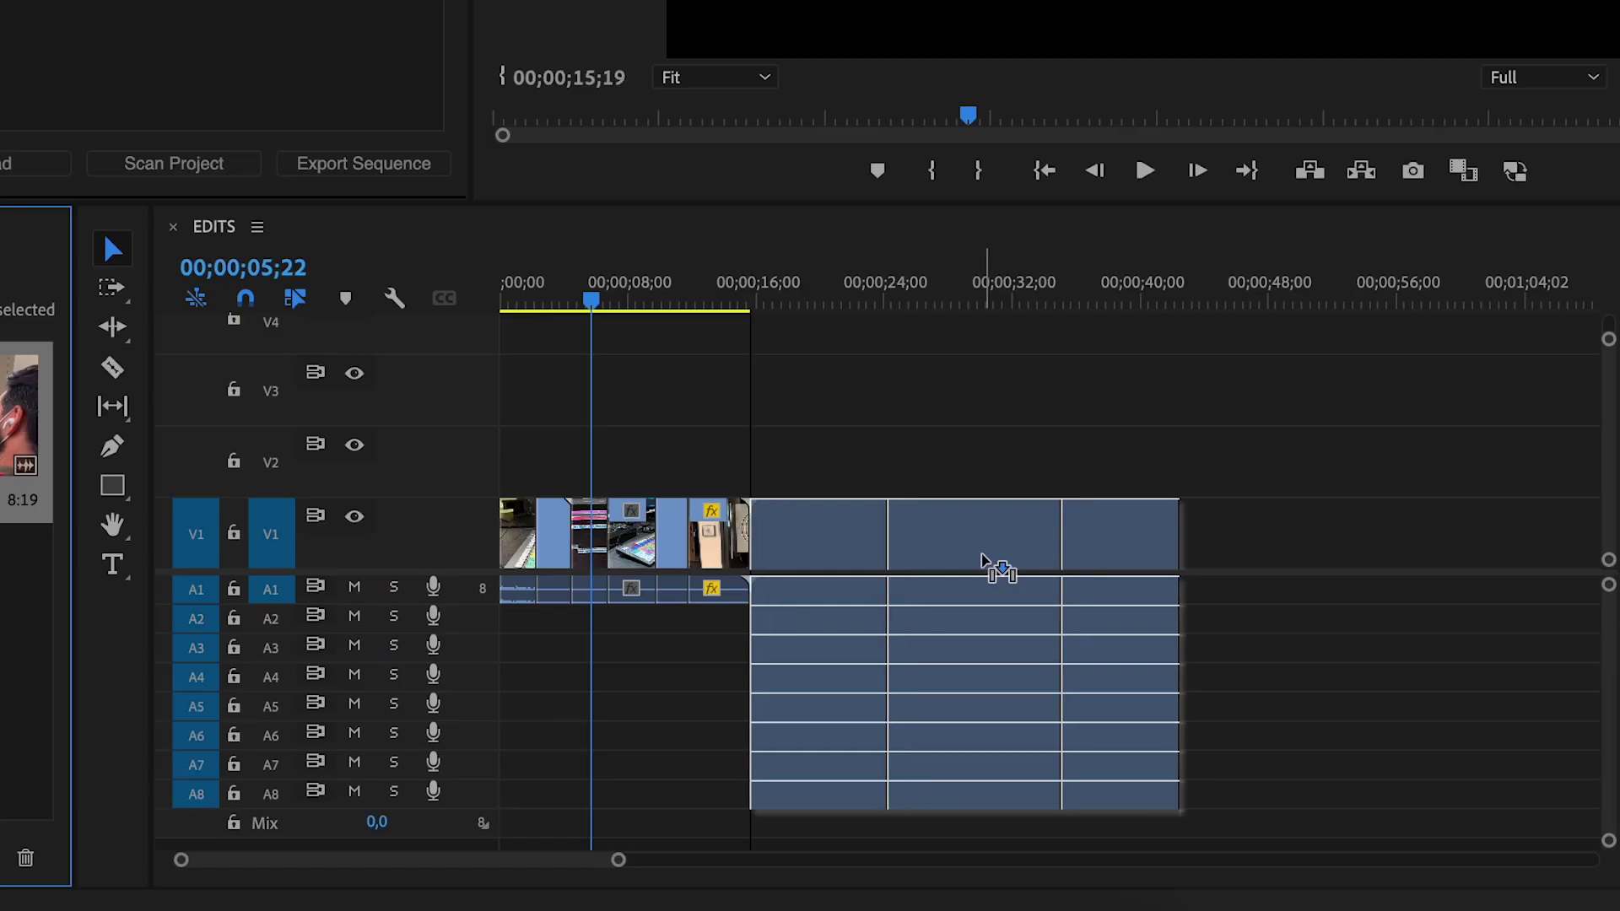
{"action": "left_click_drag", "start_coordinate": [1000, 570], "coordinate": [994, 568]}
{"action": "left_click_drag", "start_coordinate": [799, 306], "coordinate": [948, 307]}
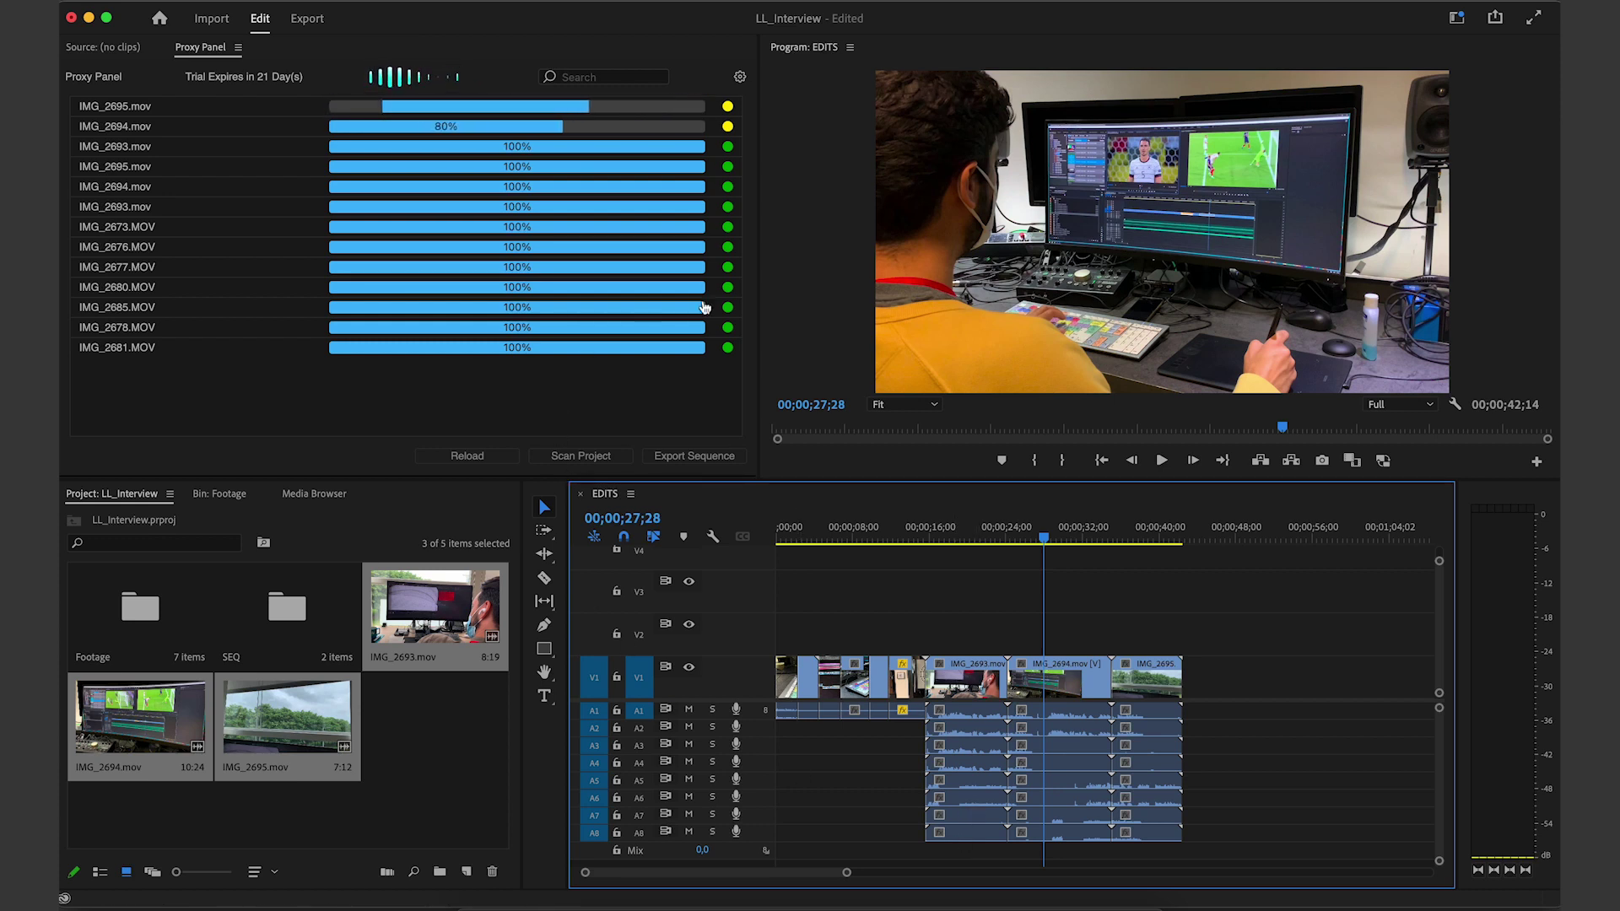
Step: Ripple-trim the new clips with W at about 17 seconds and Q then W at about 20 seconds
{"action": "left_click", "coordinate": [993, 536]}
{"action": "left_click", "coordinate": [945, 538]}
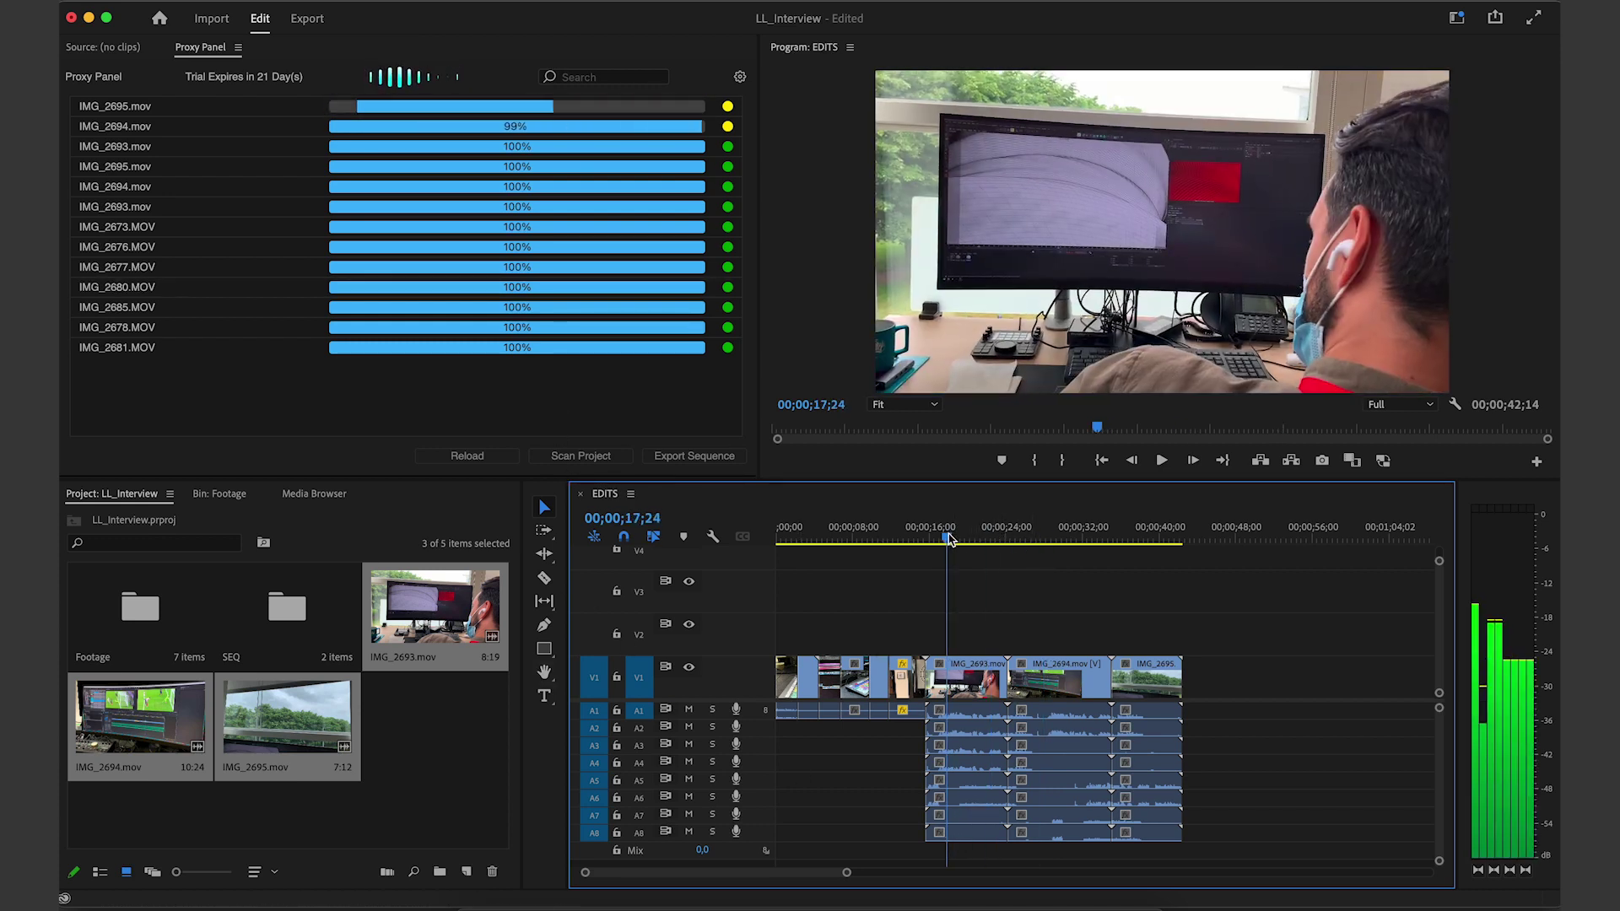
{"action": "key", "text": "w"}
{"action": "left_click_drag", "start_coordinate": [944, 541], "coordinate": [1007, 537]}
{"action": "key", "text": "q"}
{"action": "key", "text": "w"}
{"action": "key", "text": "w"}
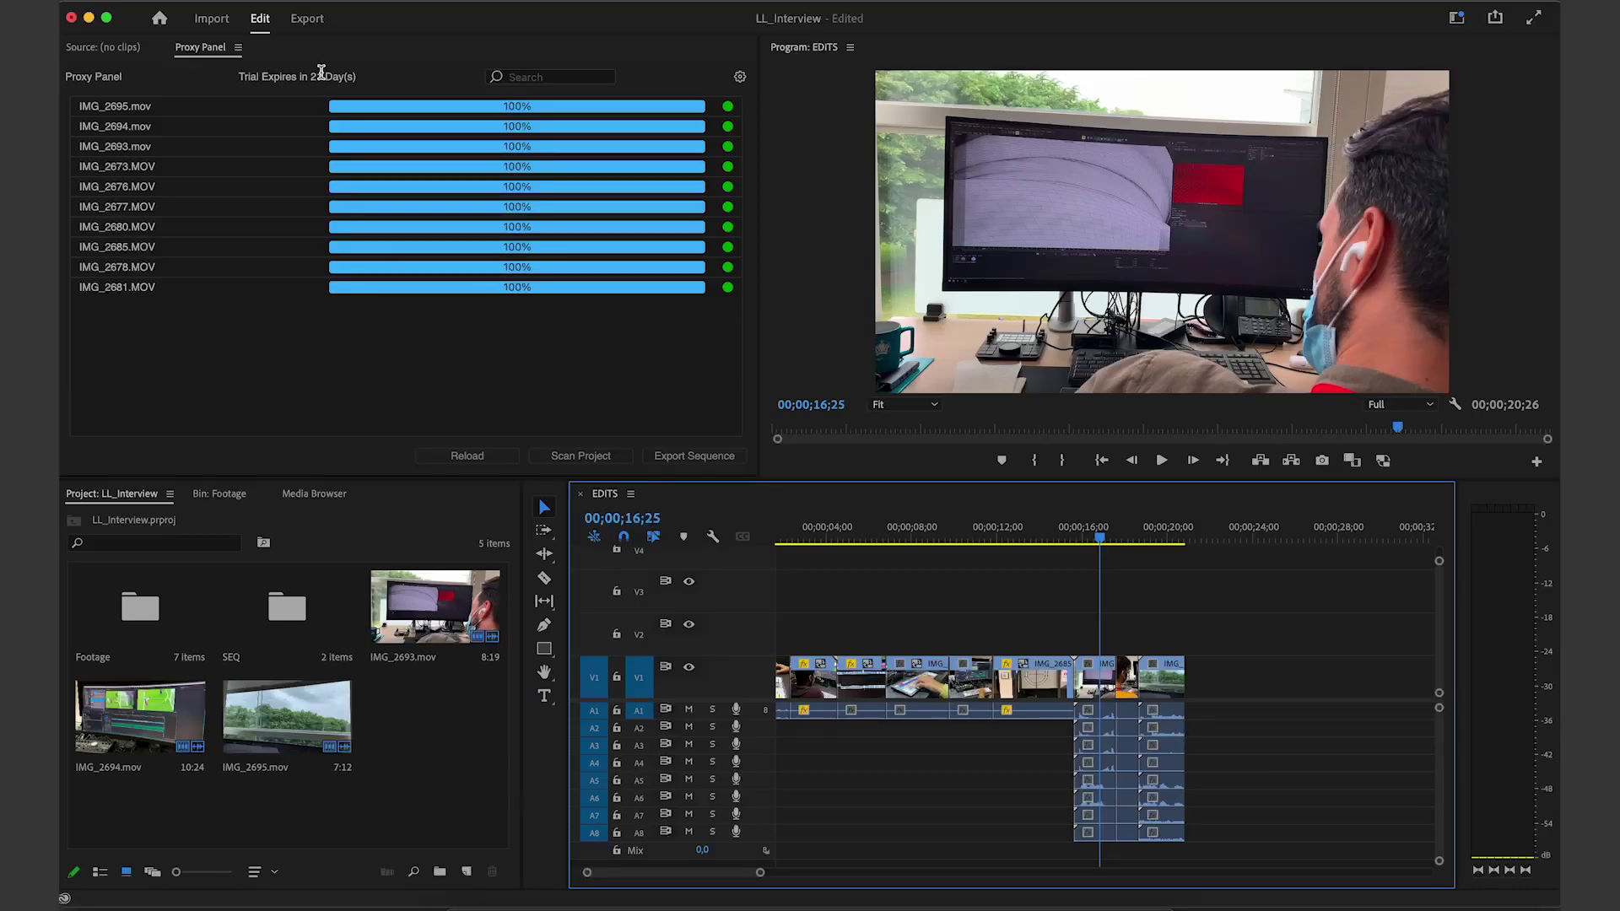
{"action": "left_click", "coordinate": [307, 20]}
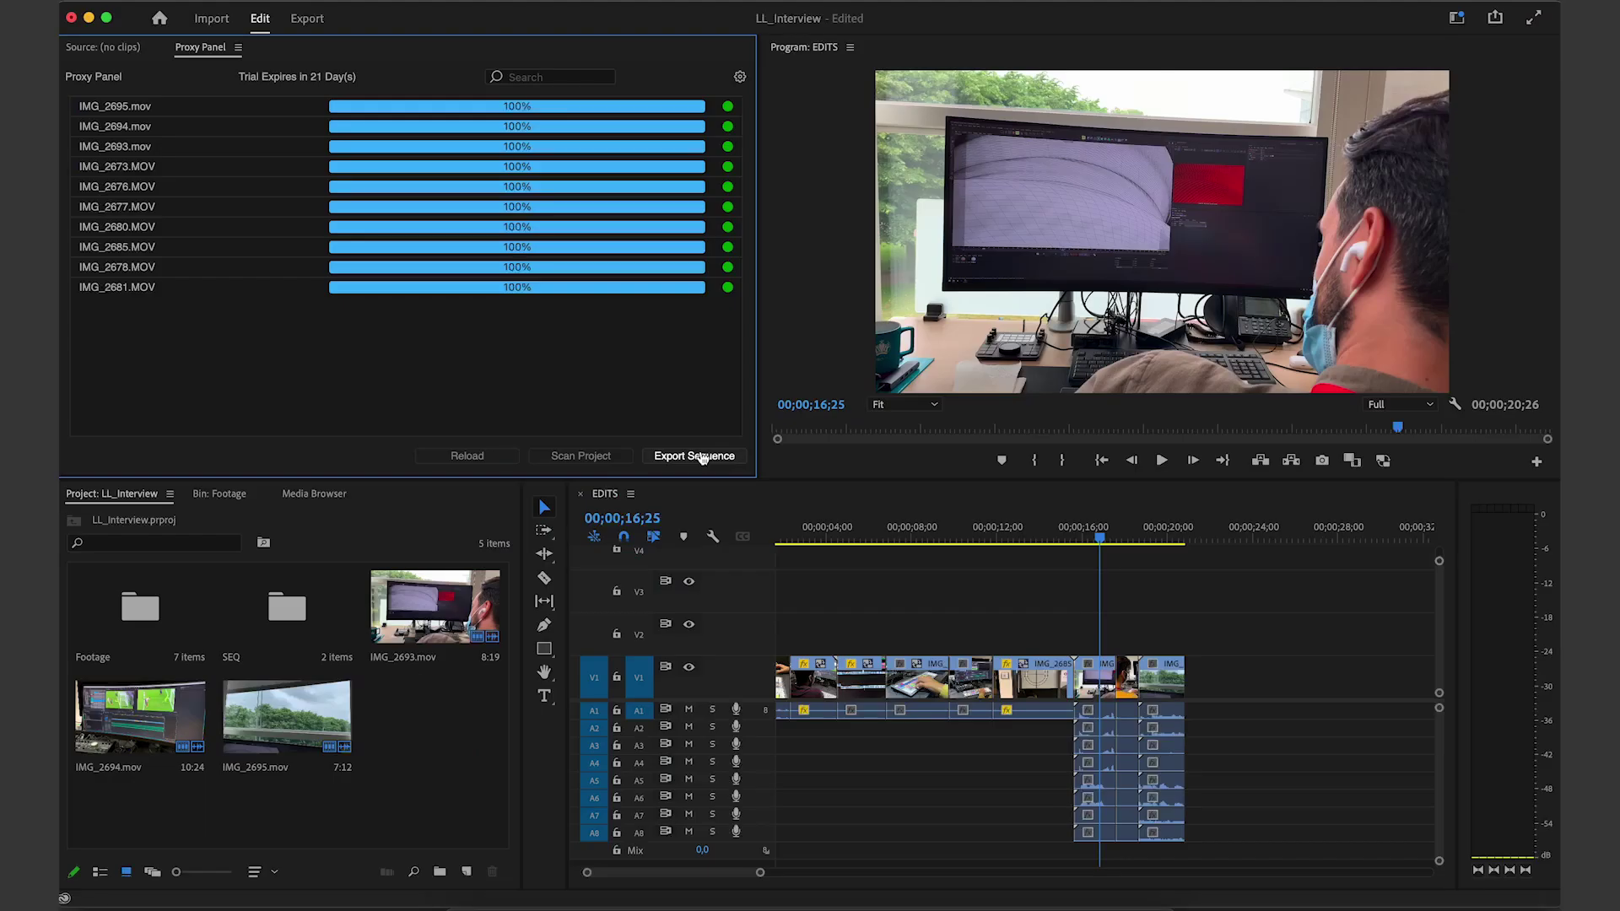
Step: Queue EDITS to Media Encoder as EDITS.mxf in the Edit_Final folder, then return to Premiere
{"action": "left_click", "coordinate": [820, 430]}
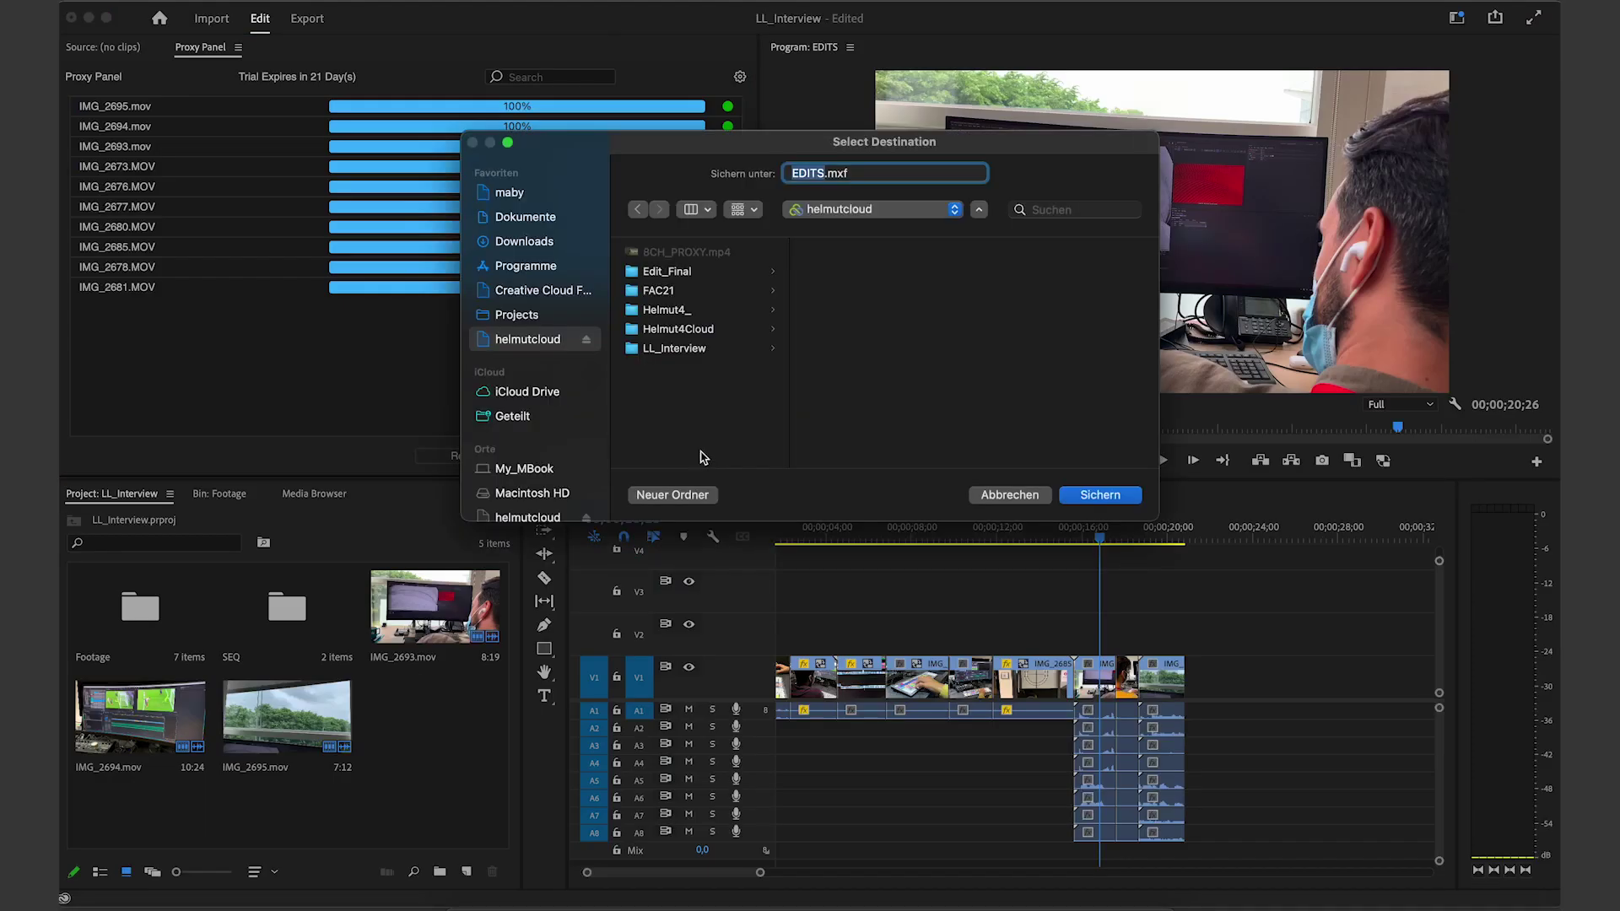
{"action": "left_click", "coordinate": [680, 273]}
{"action": "left_click", "coordinate": [1100, 495]}
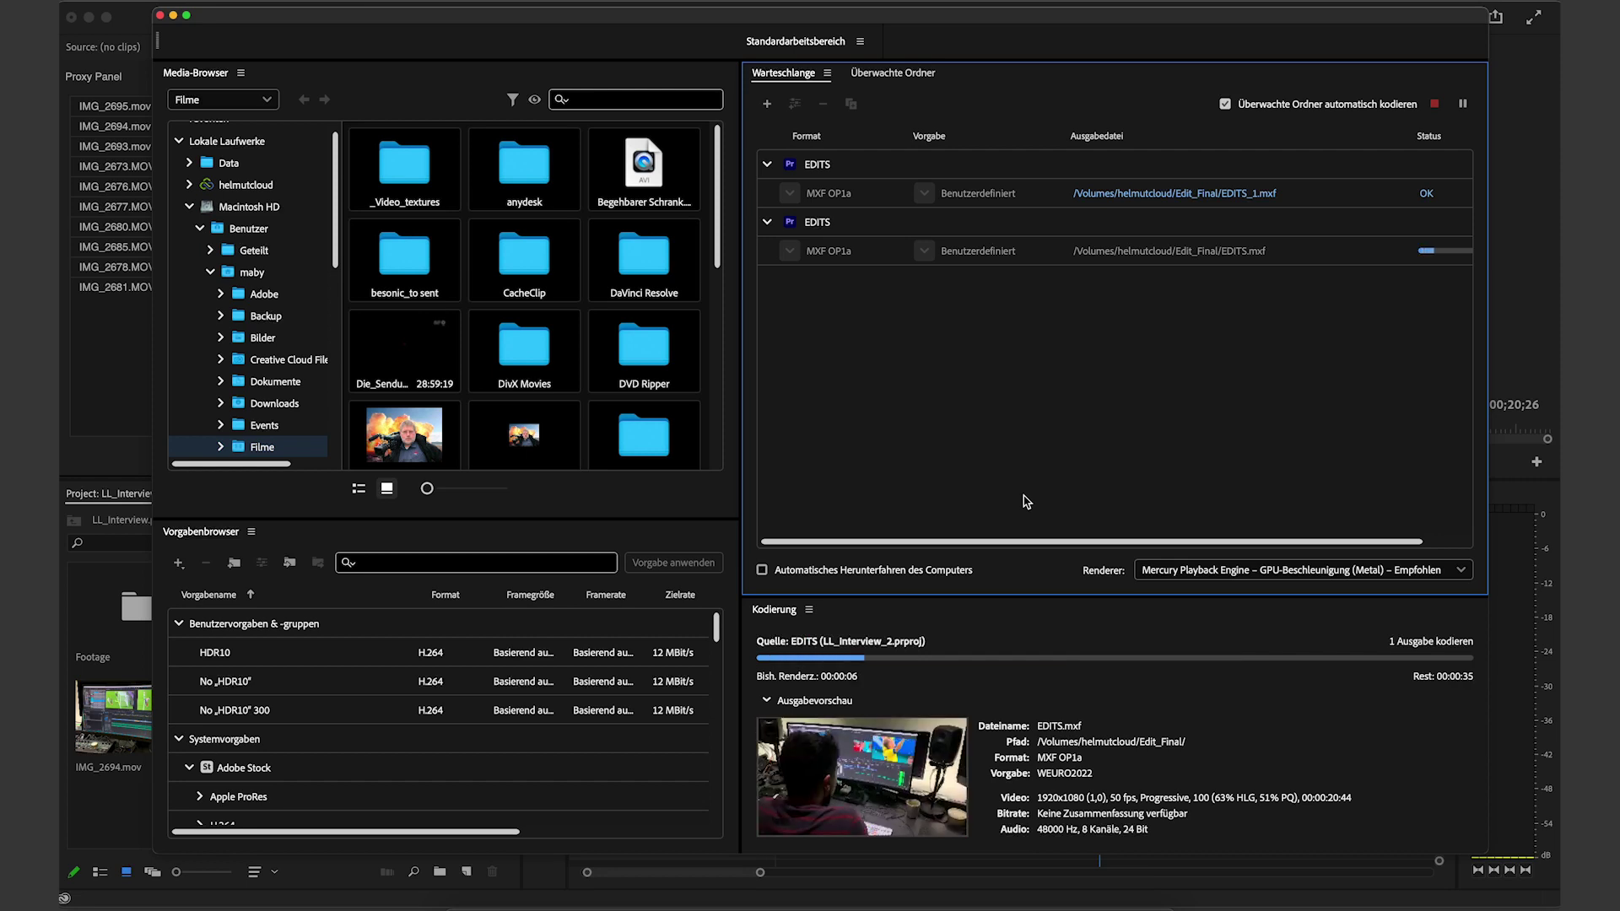
{"action": "key", "text": "super+Tab"}
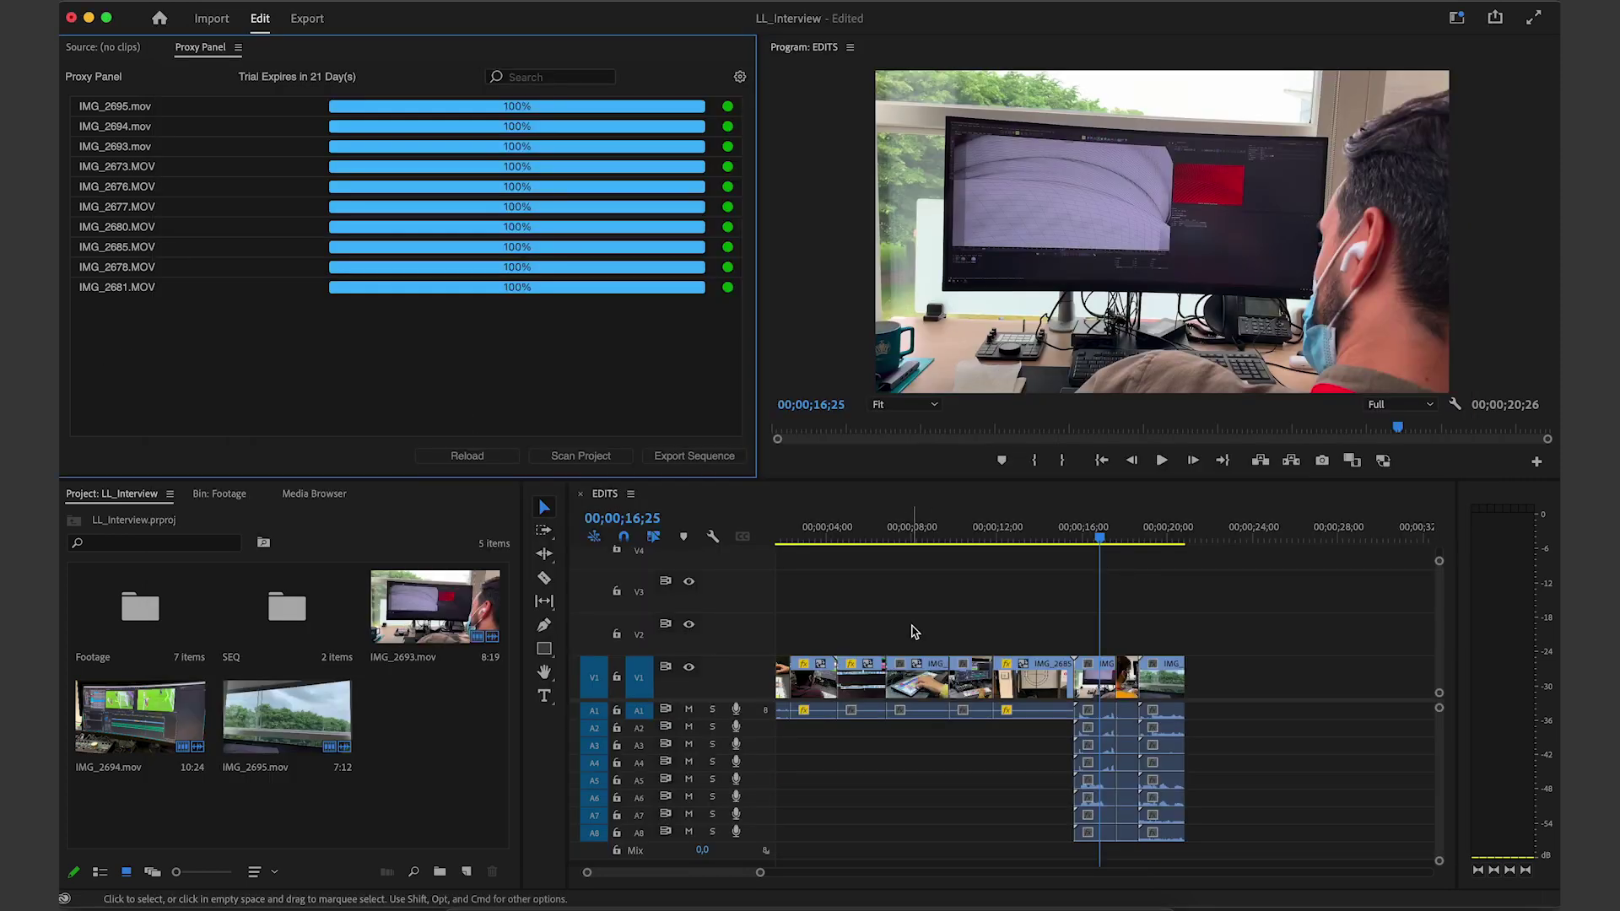
{"action": "left_click", "coordinate": [467, 873]}
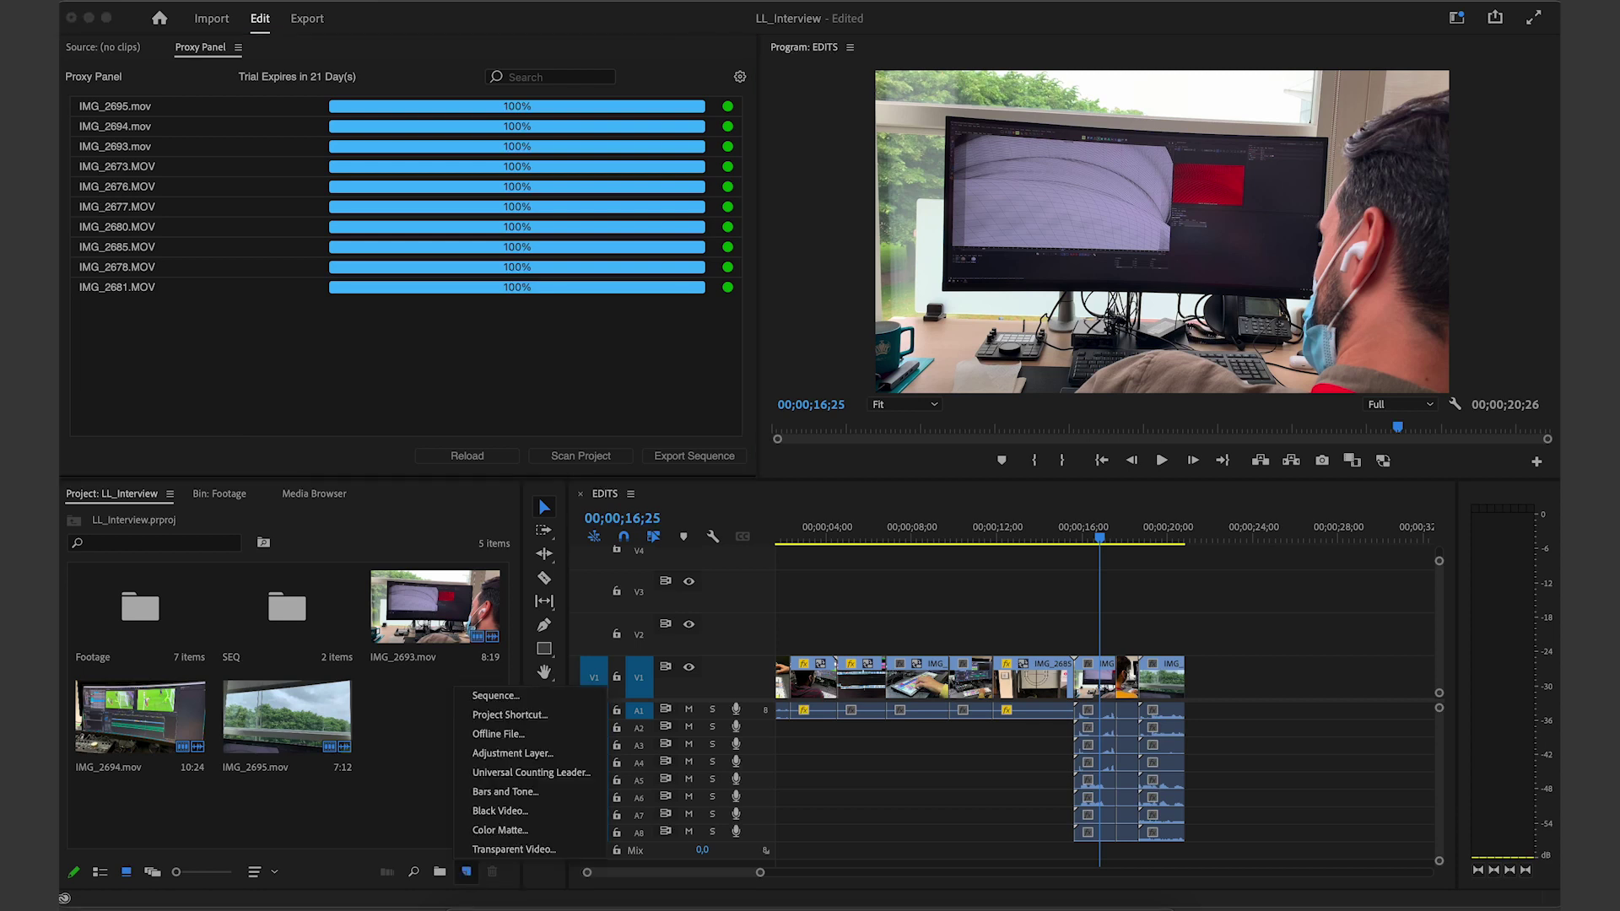